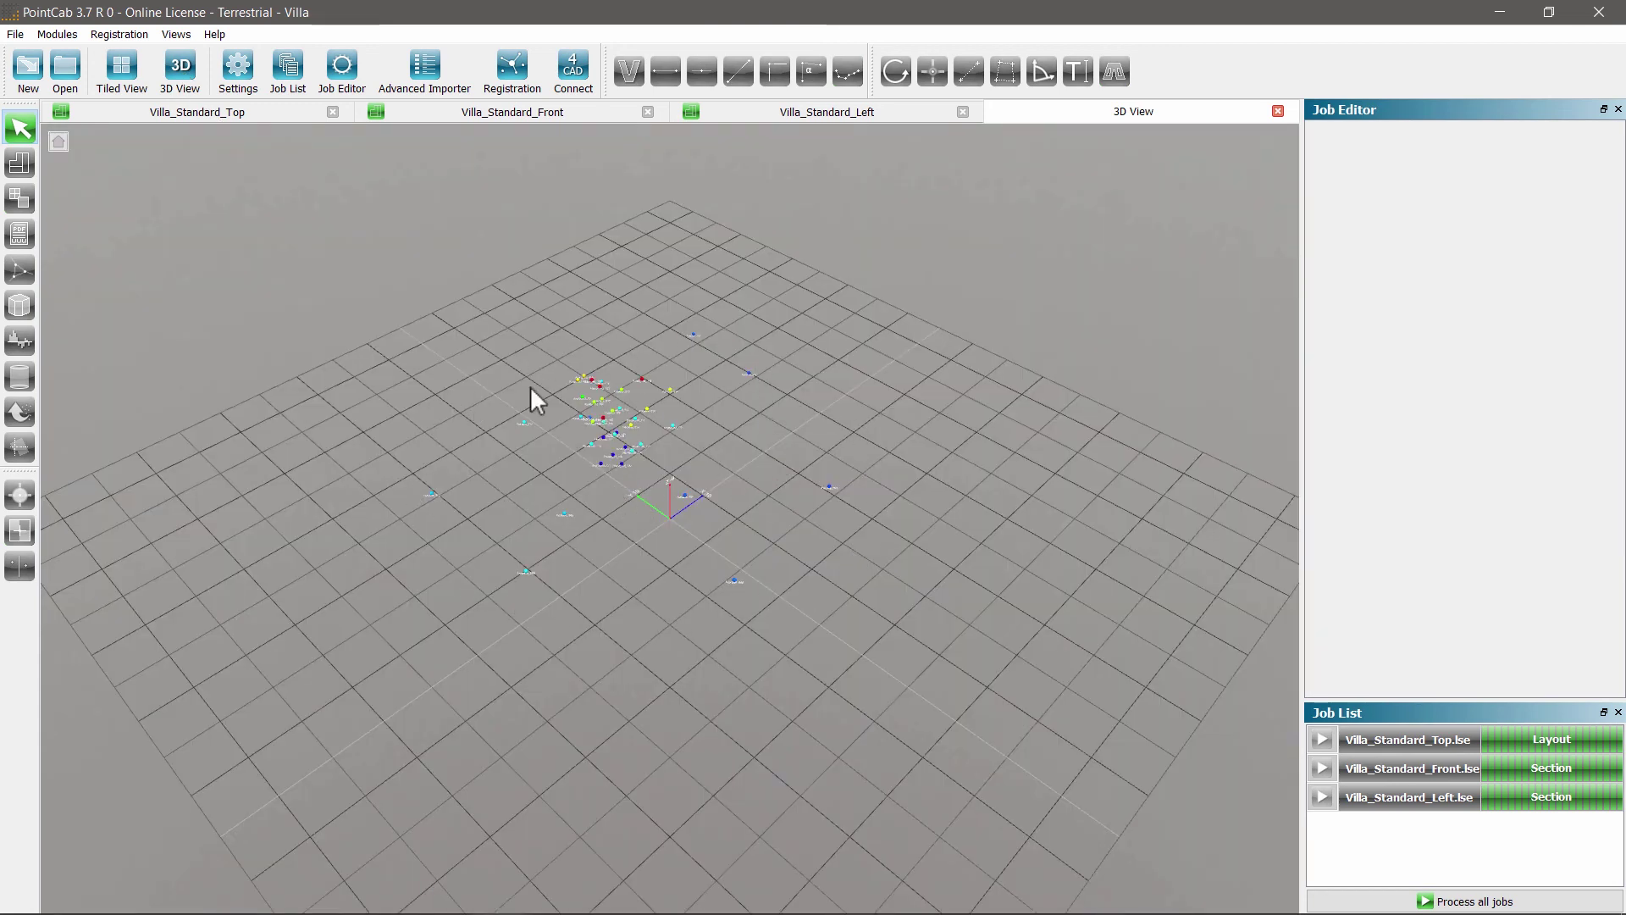
Open the 3D view parameters and look through the scan positions in the Fassade and House groups.
left_click(59, 144)
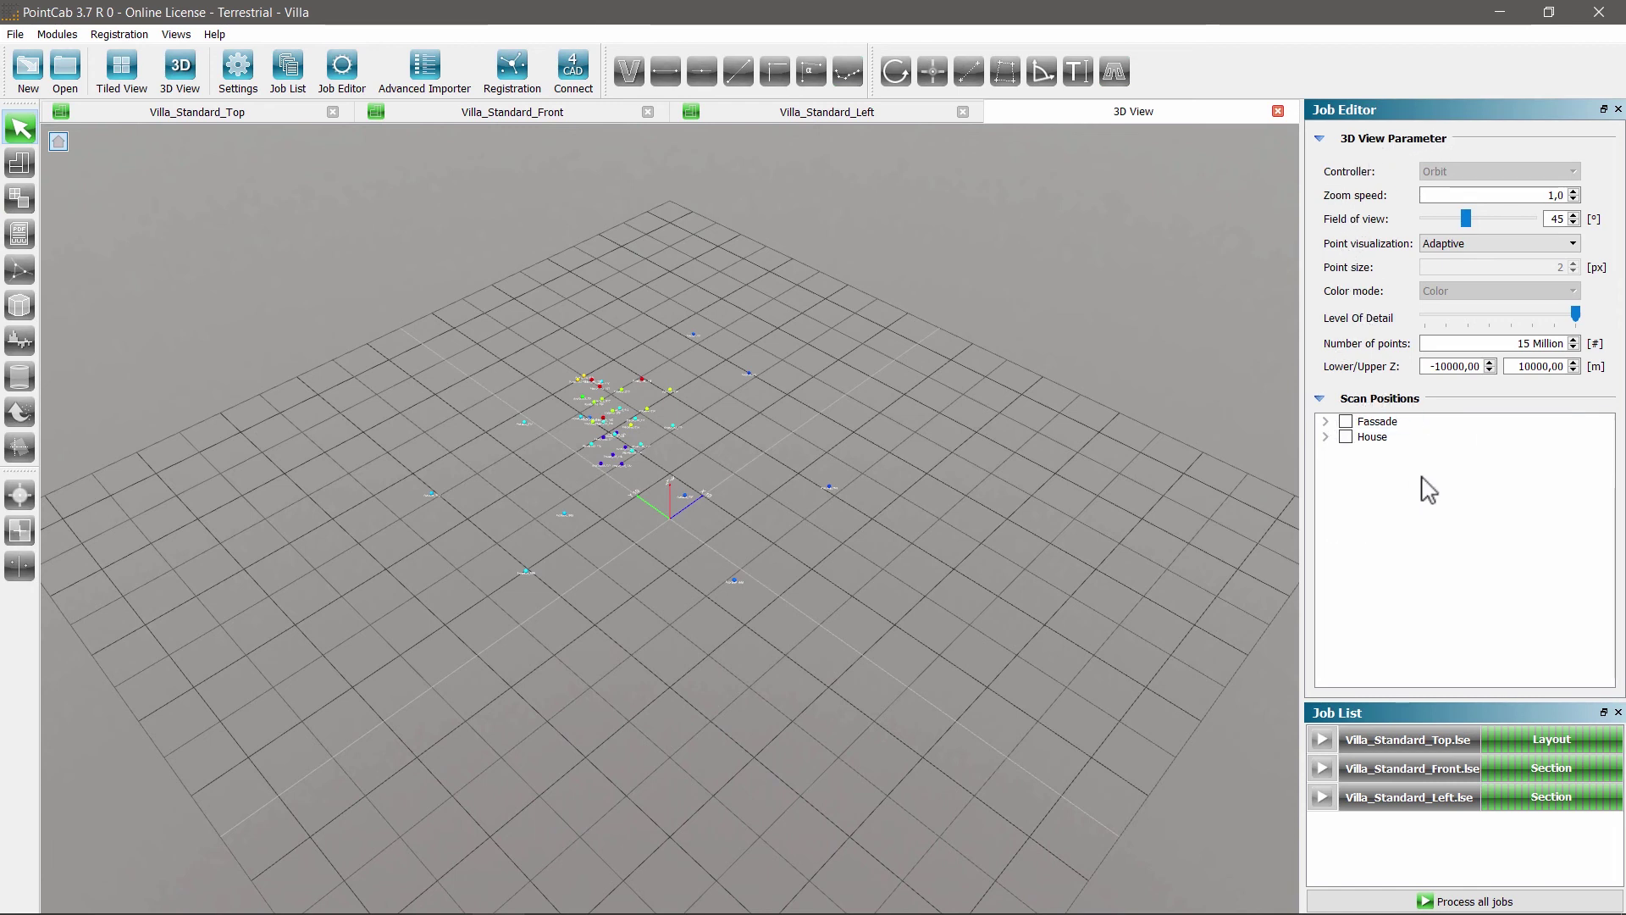
left_click(1327, 422)
scroll(1426, 467, "down", 1)
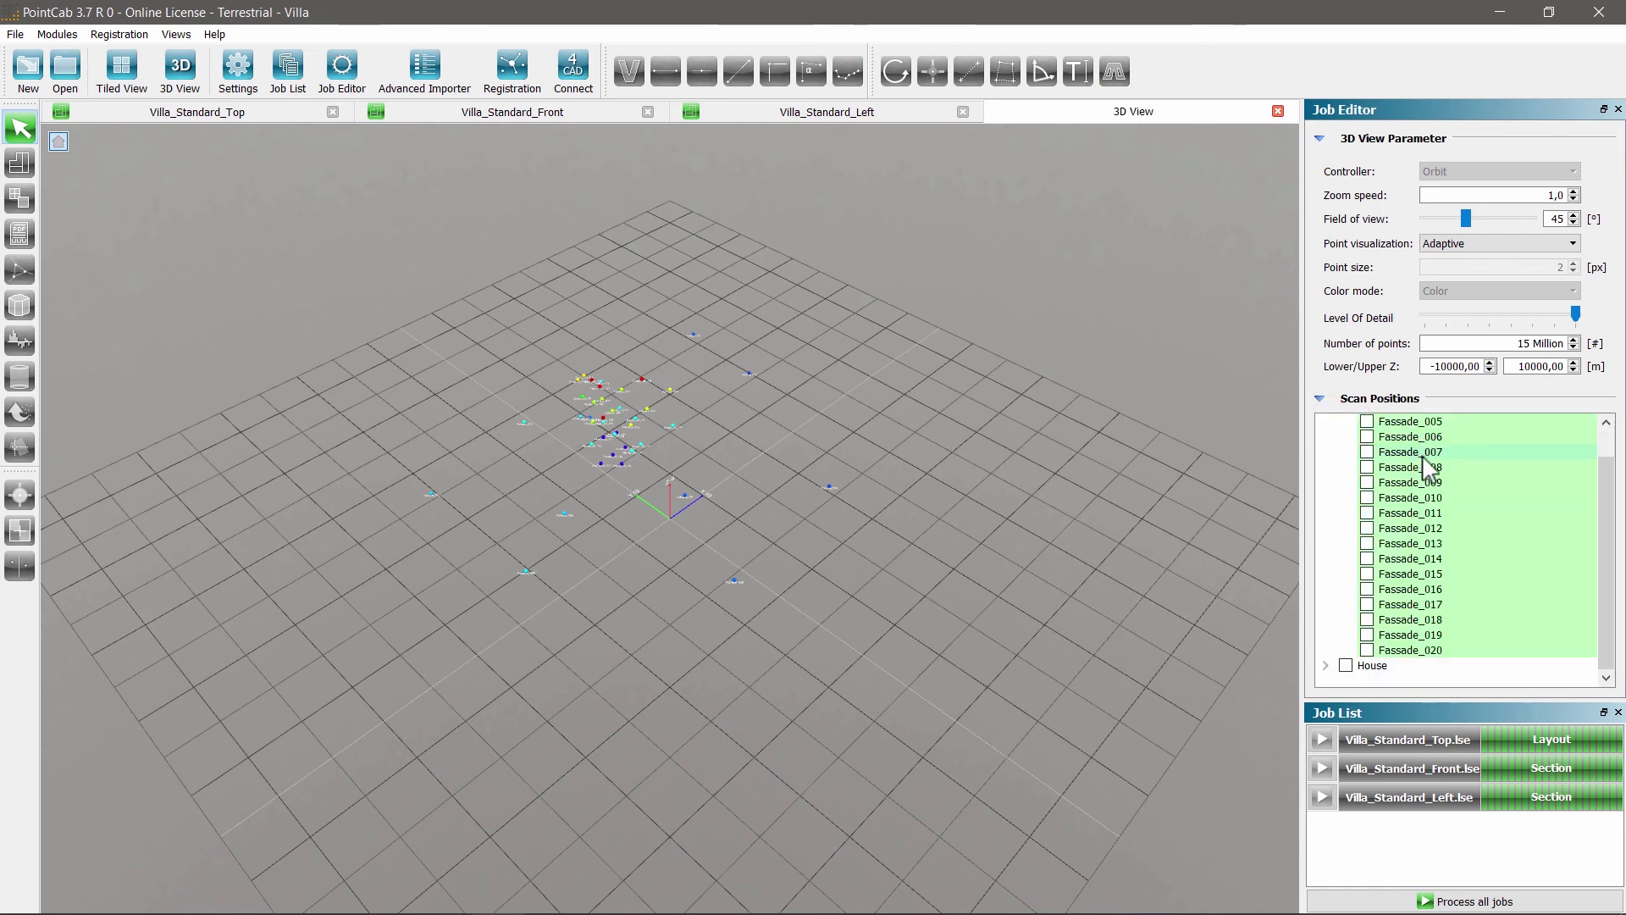
scroll(1426, 467, "up", 1)
left_click(1327, 421)
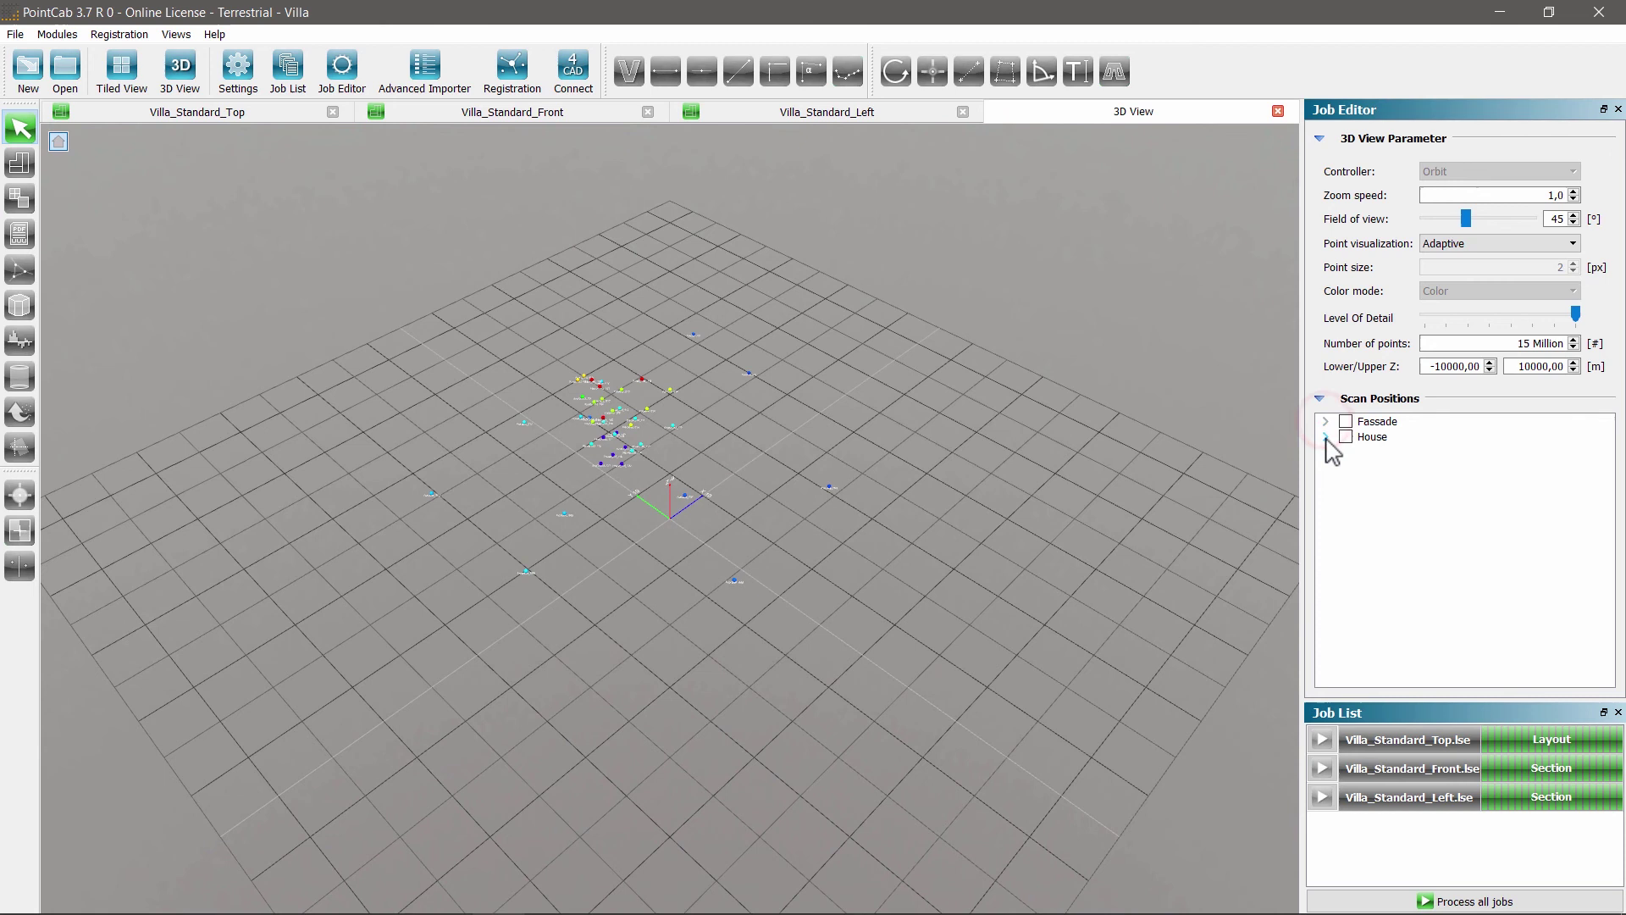
left_click(1326, 437)
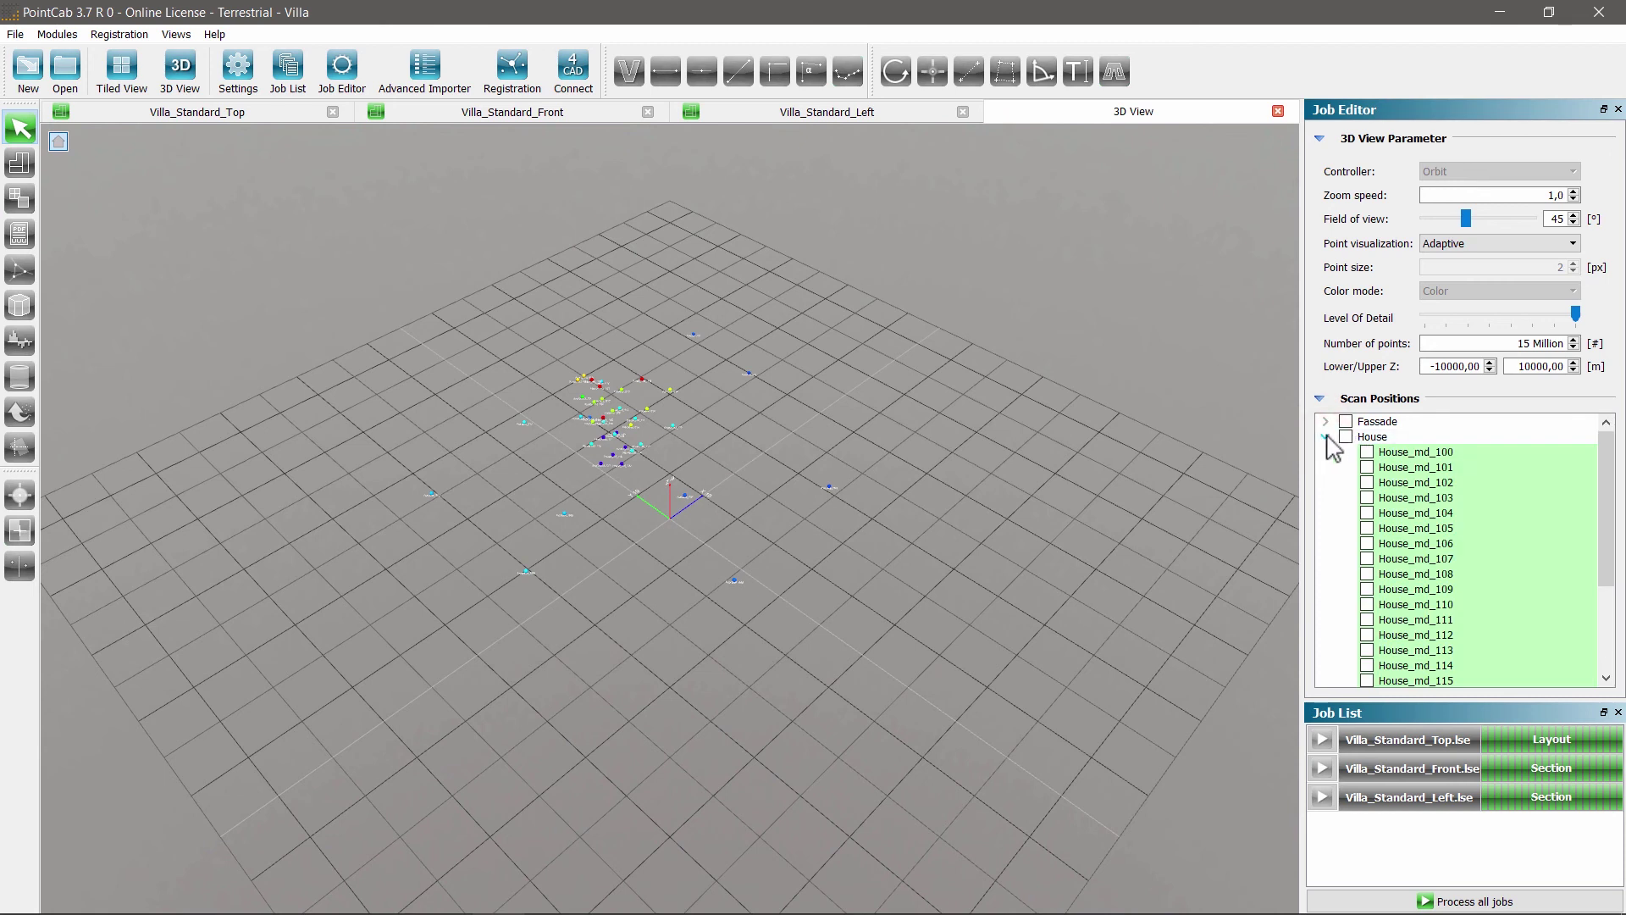
left_click(1327, 437)
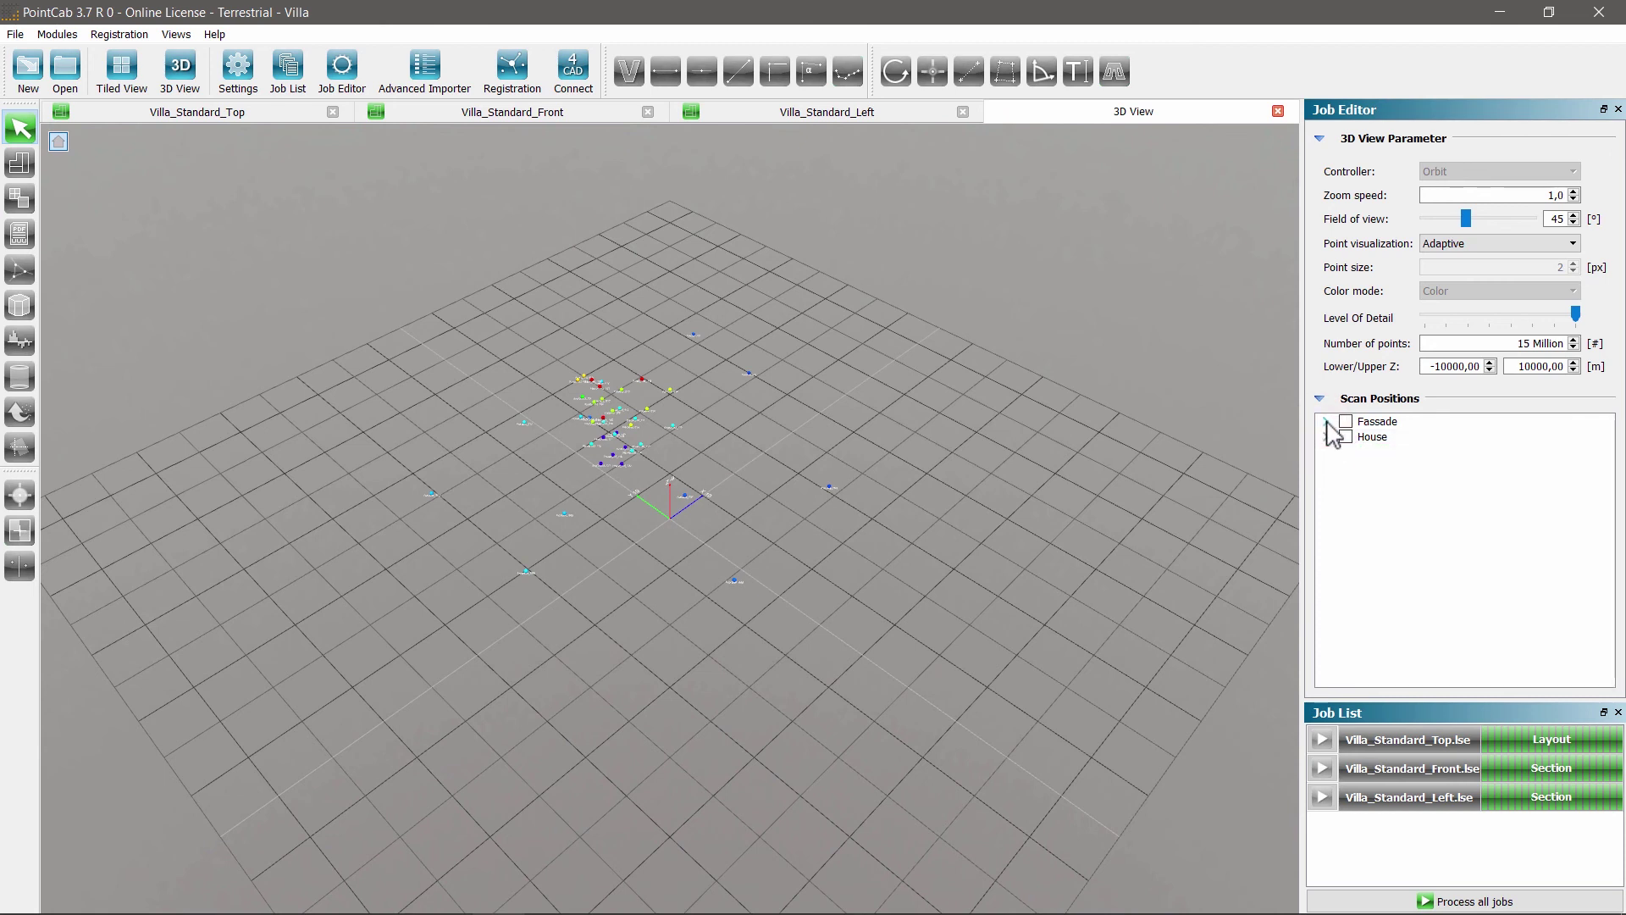
Load all scans of the Fassade and House groups into the 3D view.
left_click(1327, 422)
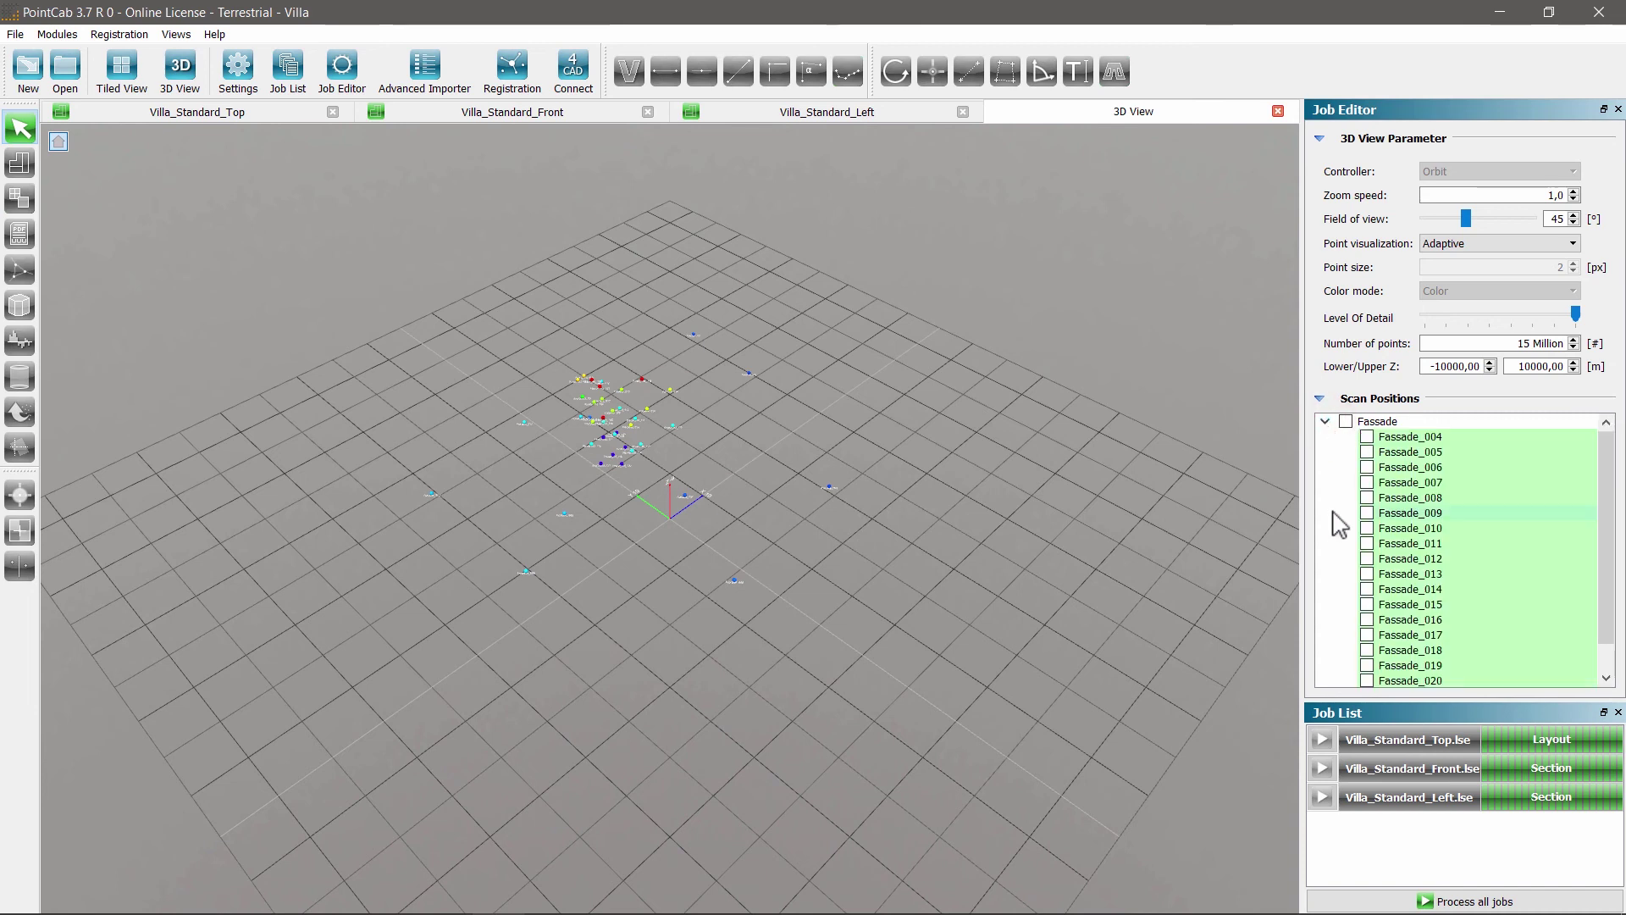
left_click(1346, 422)
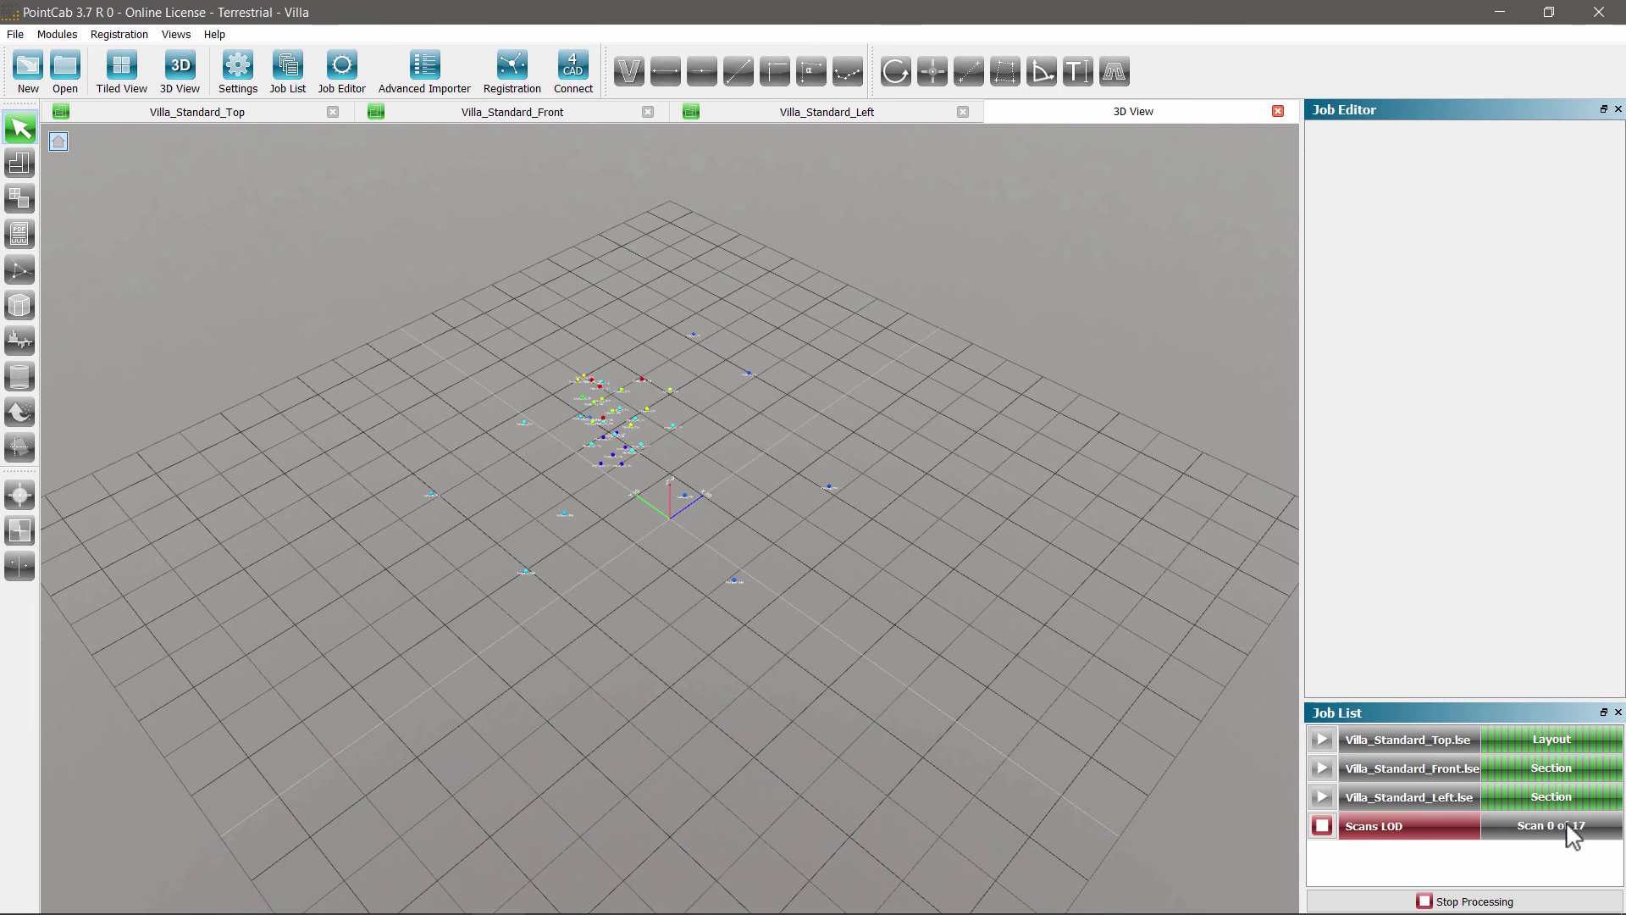
left_click(58, 142)
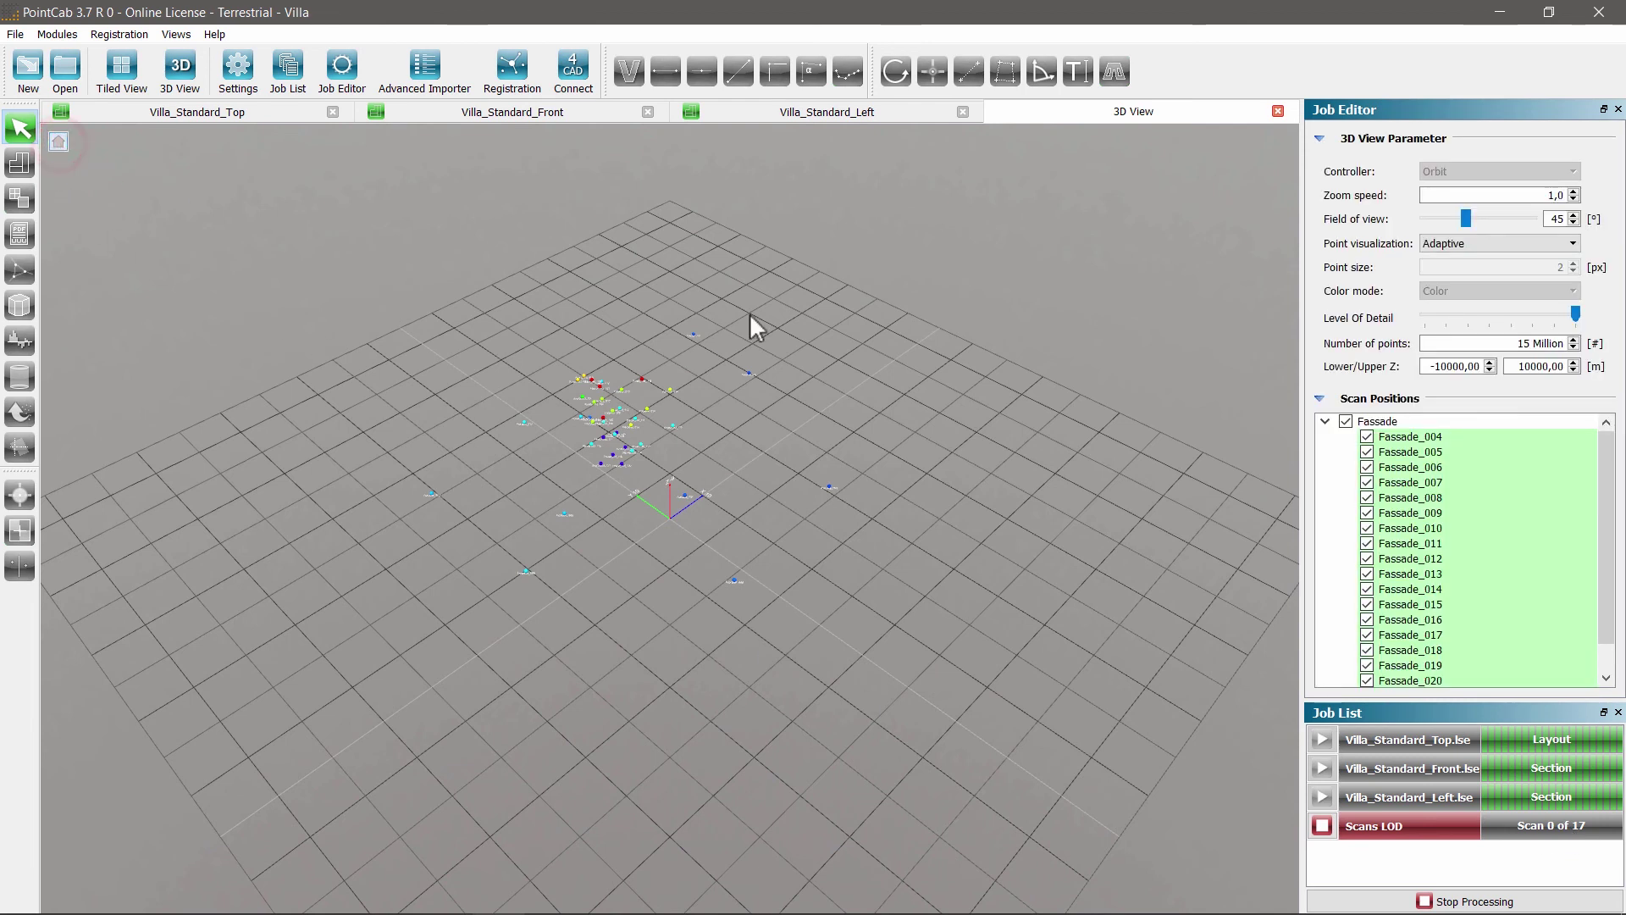
left_click(1324, 421)
left_click(1346, 437)
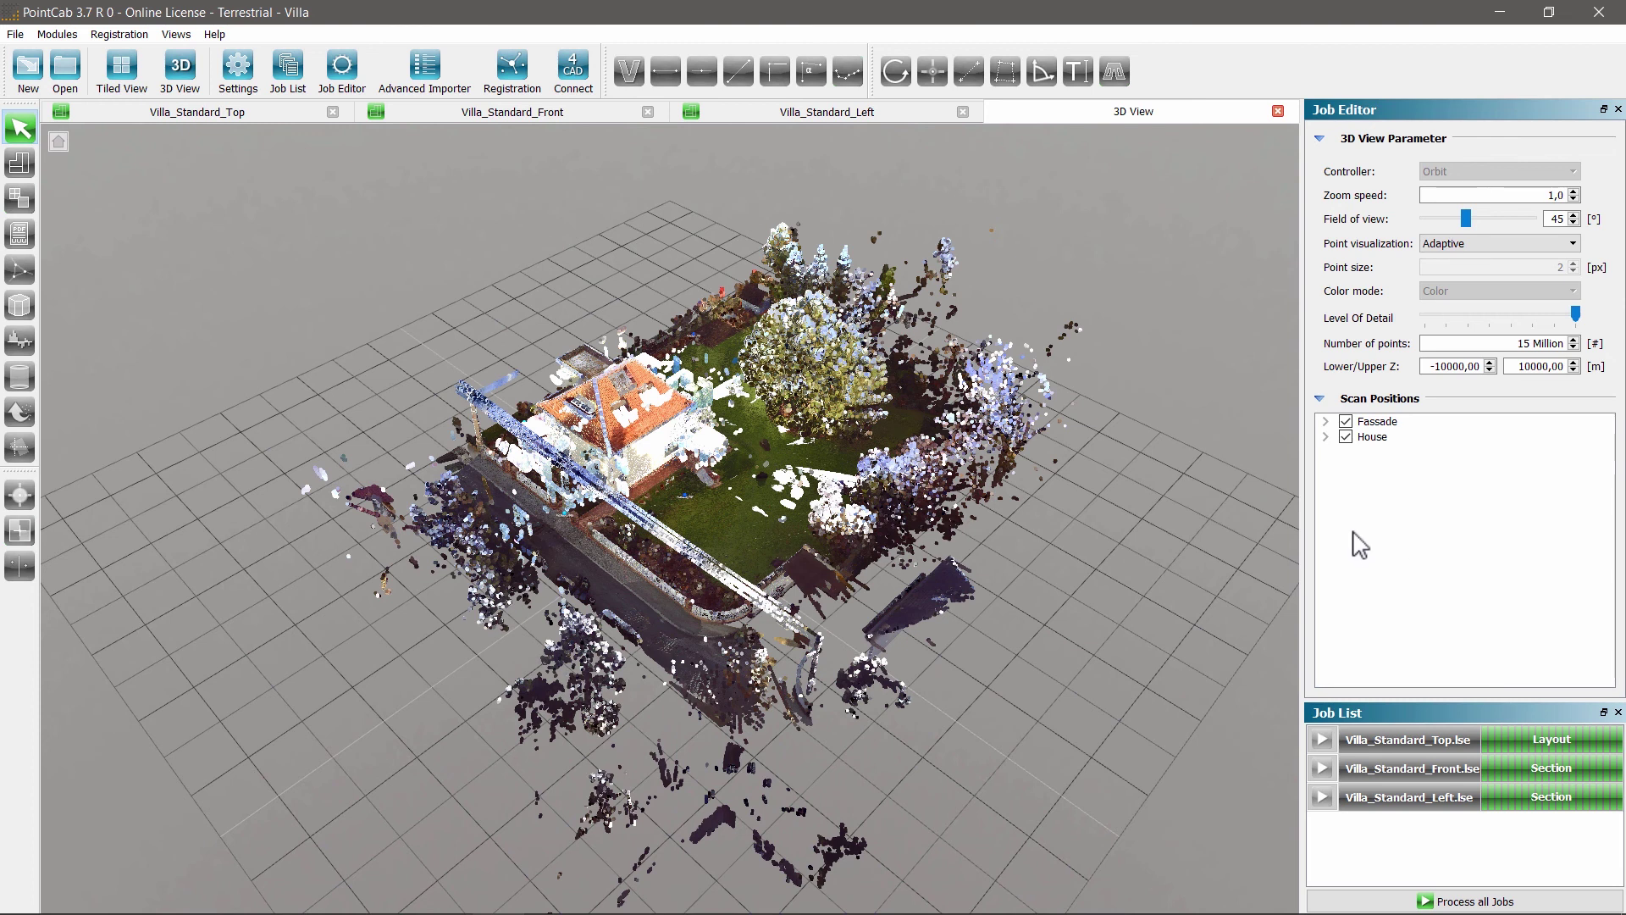
Compare the Fassade and House point clouds by showing each group alone, and turn both back on.
left_click(1346, 437)
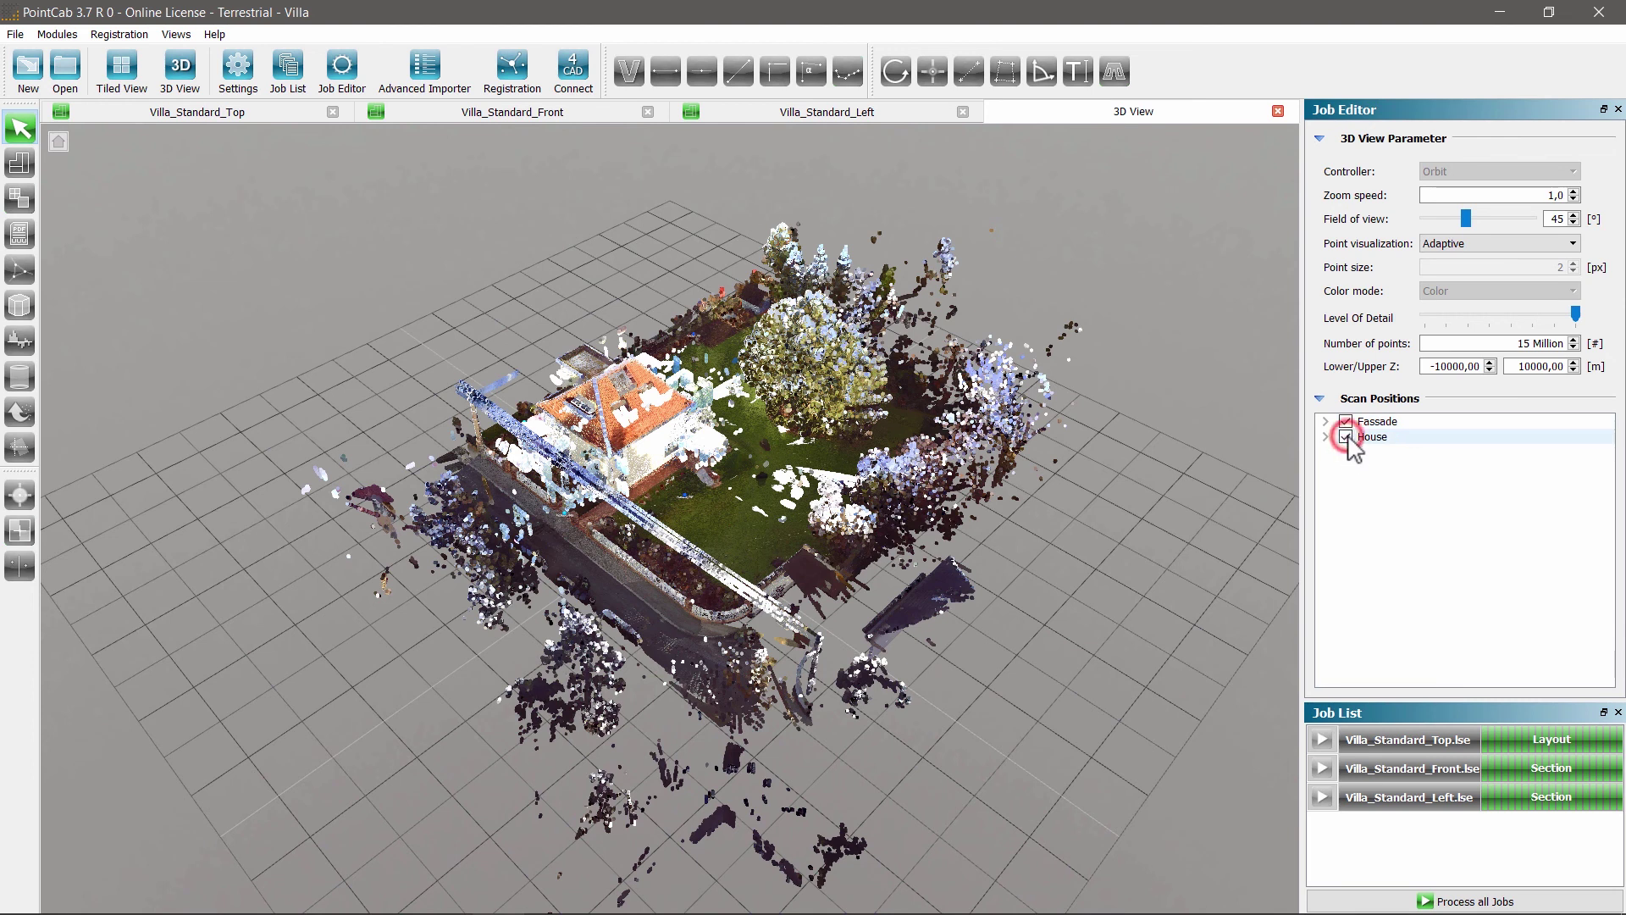
left_click_drag(757, 605, 703, 574)
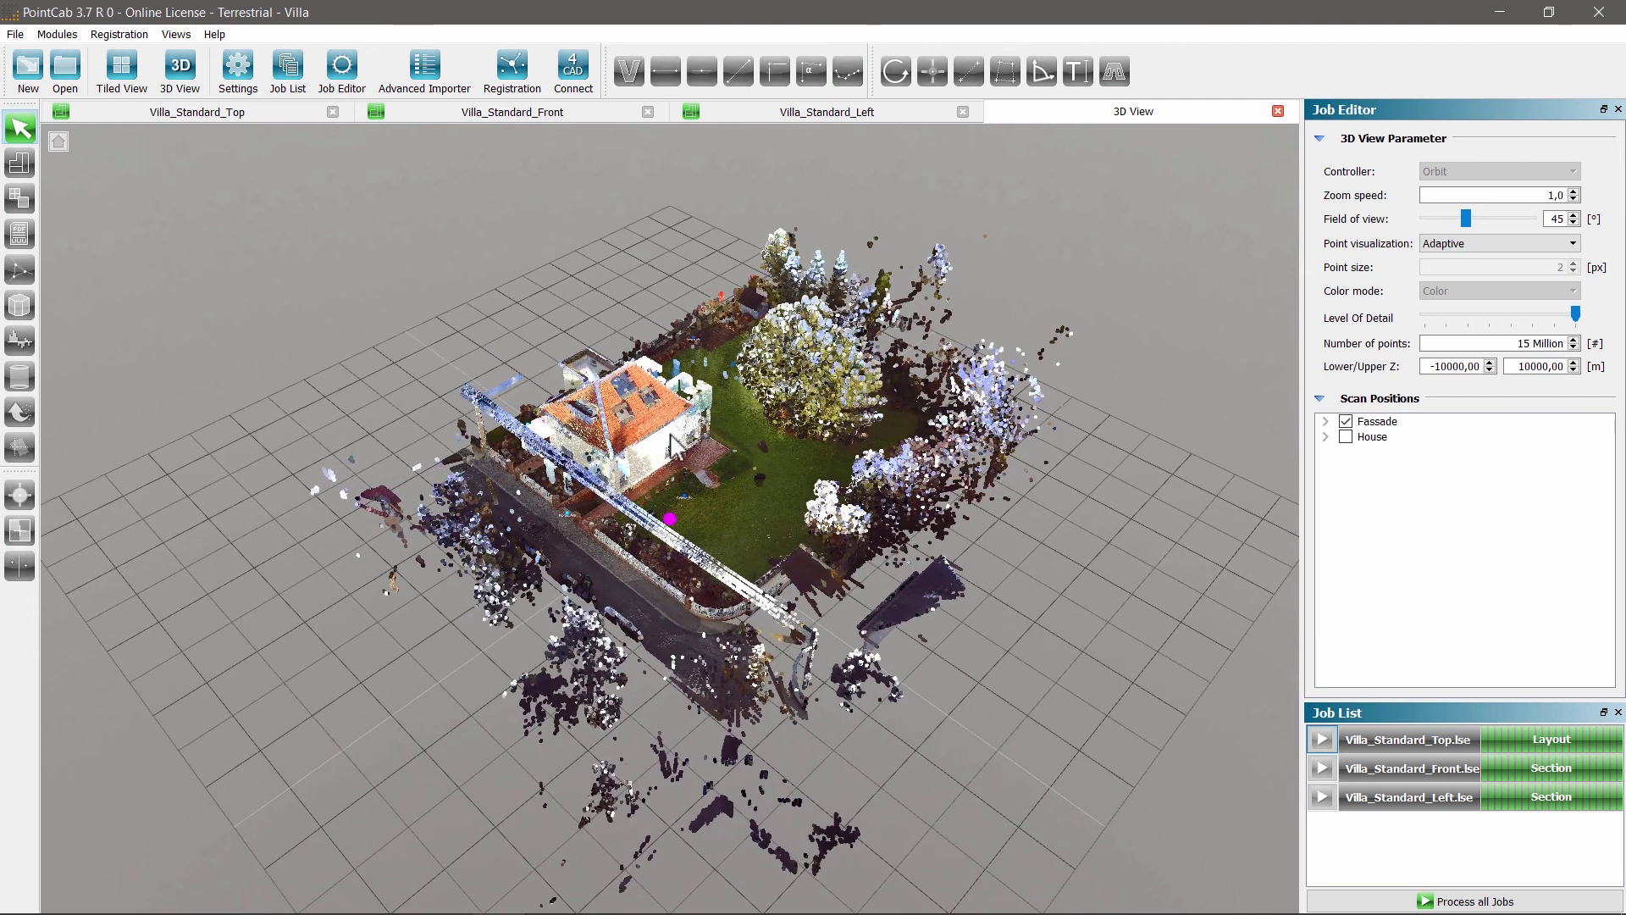
left_click(1346, 421)
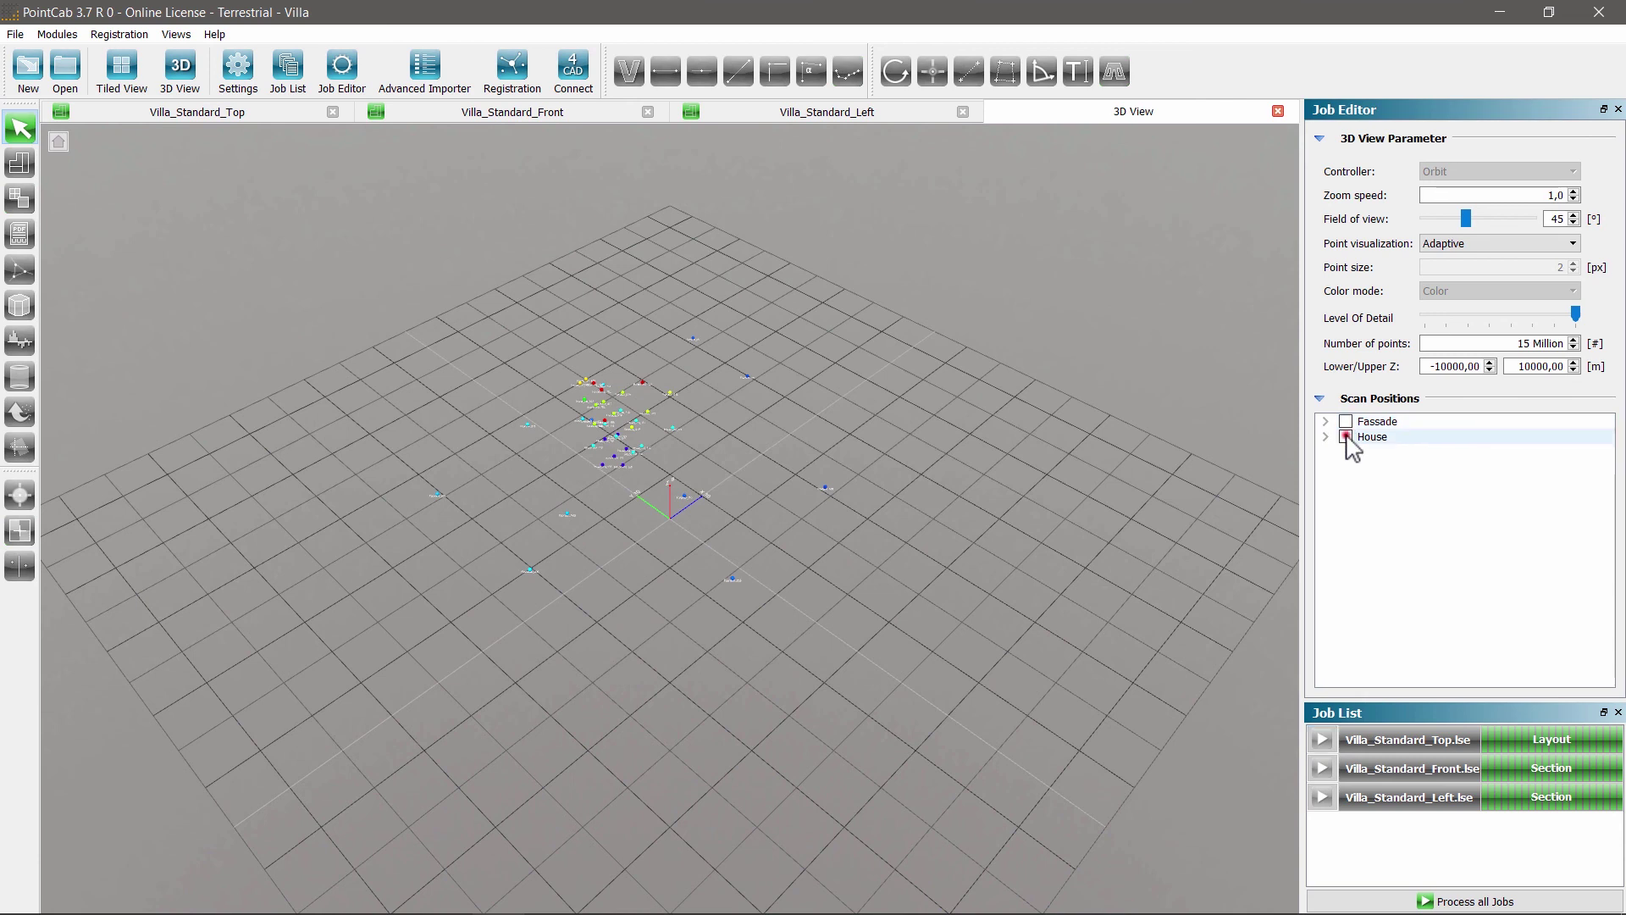
left_click(1347, 437)
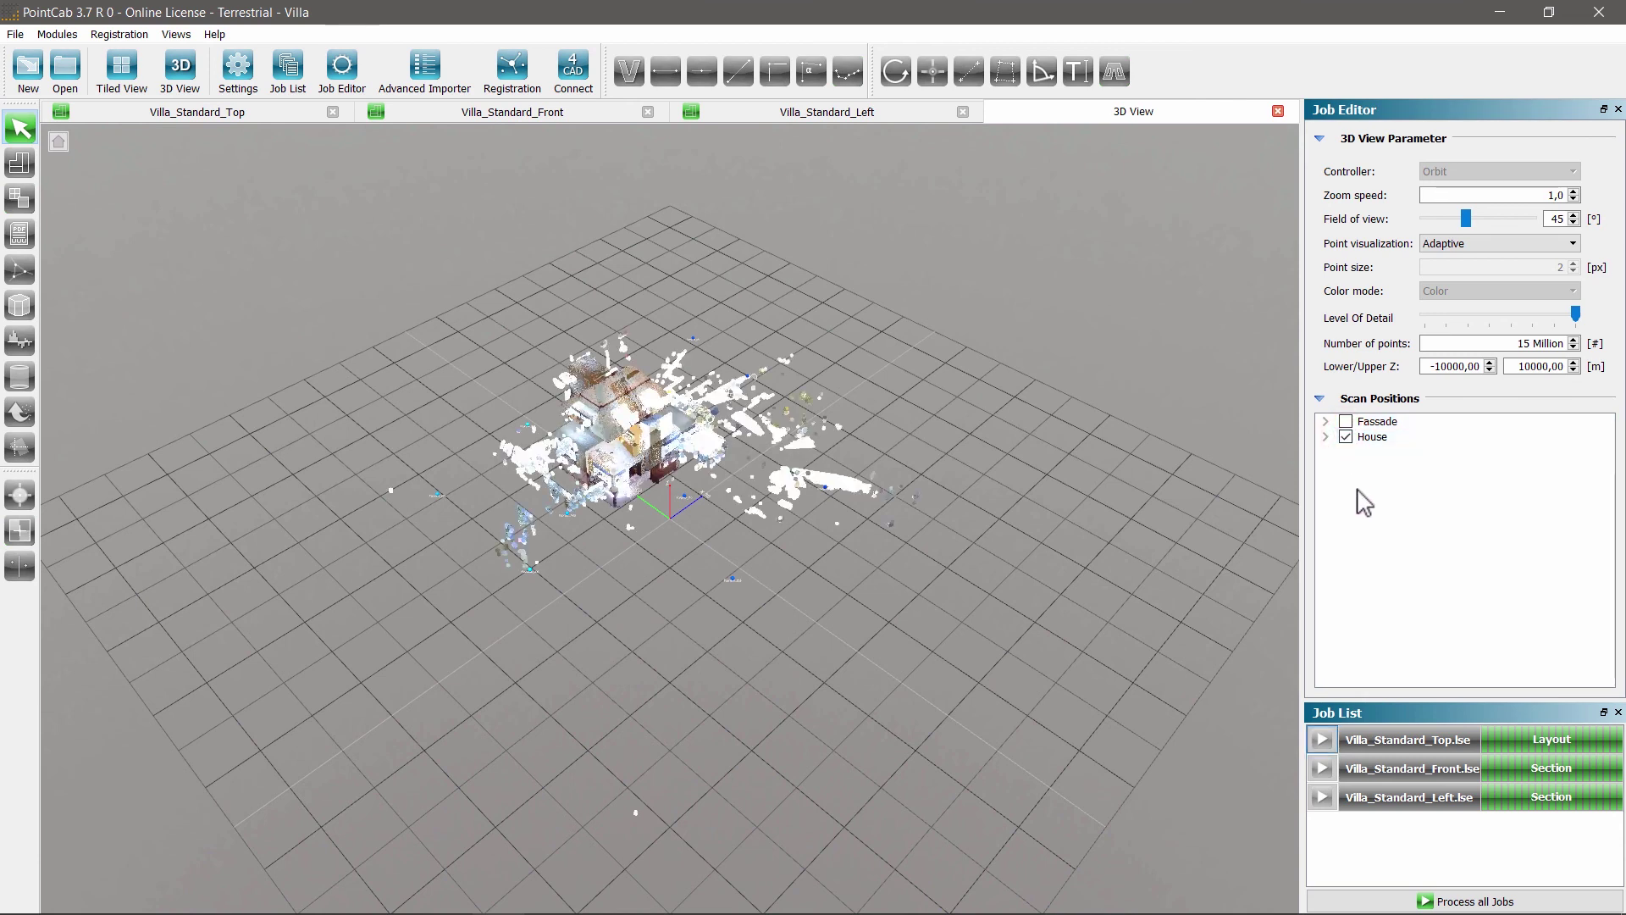
left_click(1346, 421)
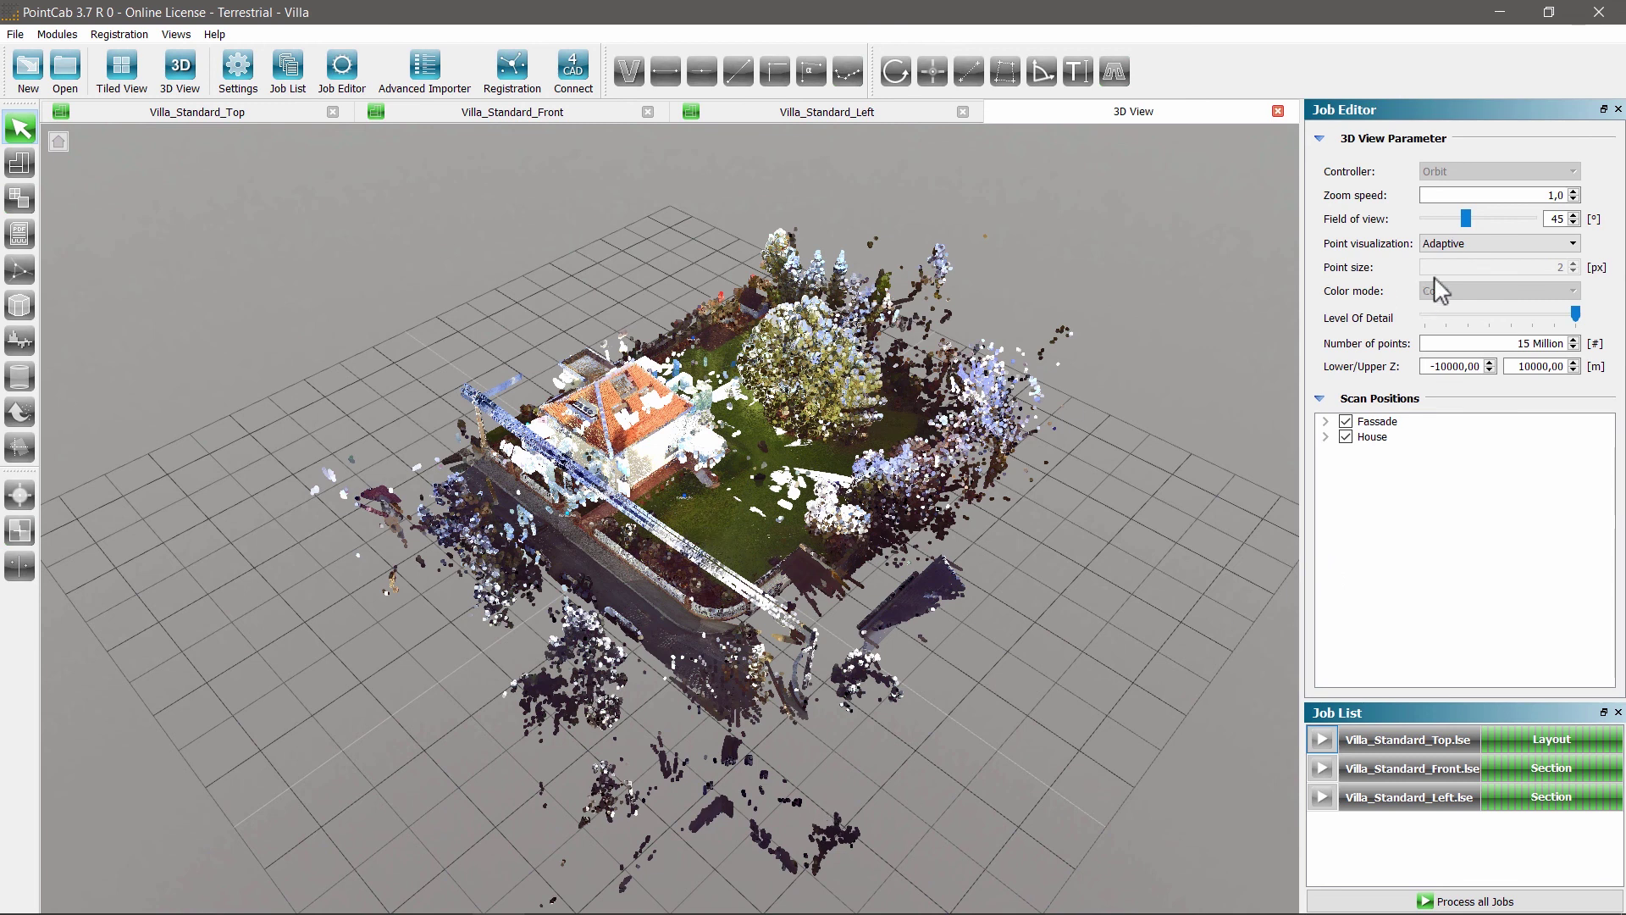
Set the field of view to 44° and use Fixed point visualization with a point size of 10 px.
mouse_move(1478, 222)
left_mouse_down()
mouse_move(1498, 227)
mouse_move(1436, 230)
mouse_move(1468, 238)
left_mouse_up()
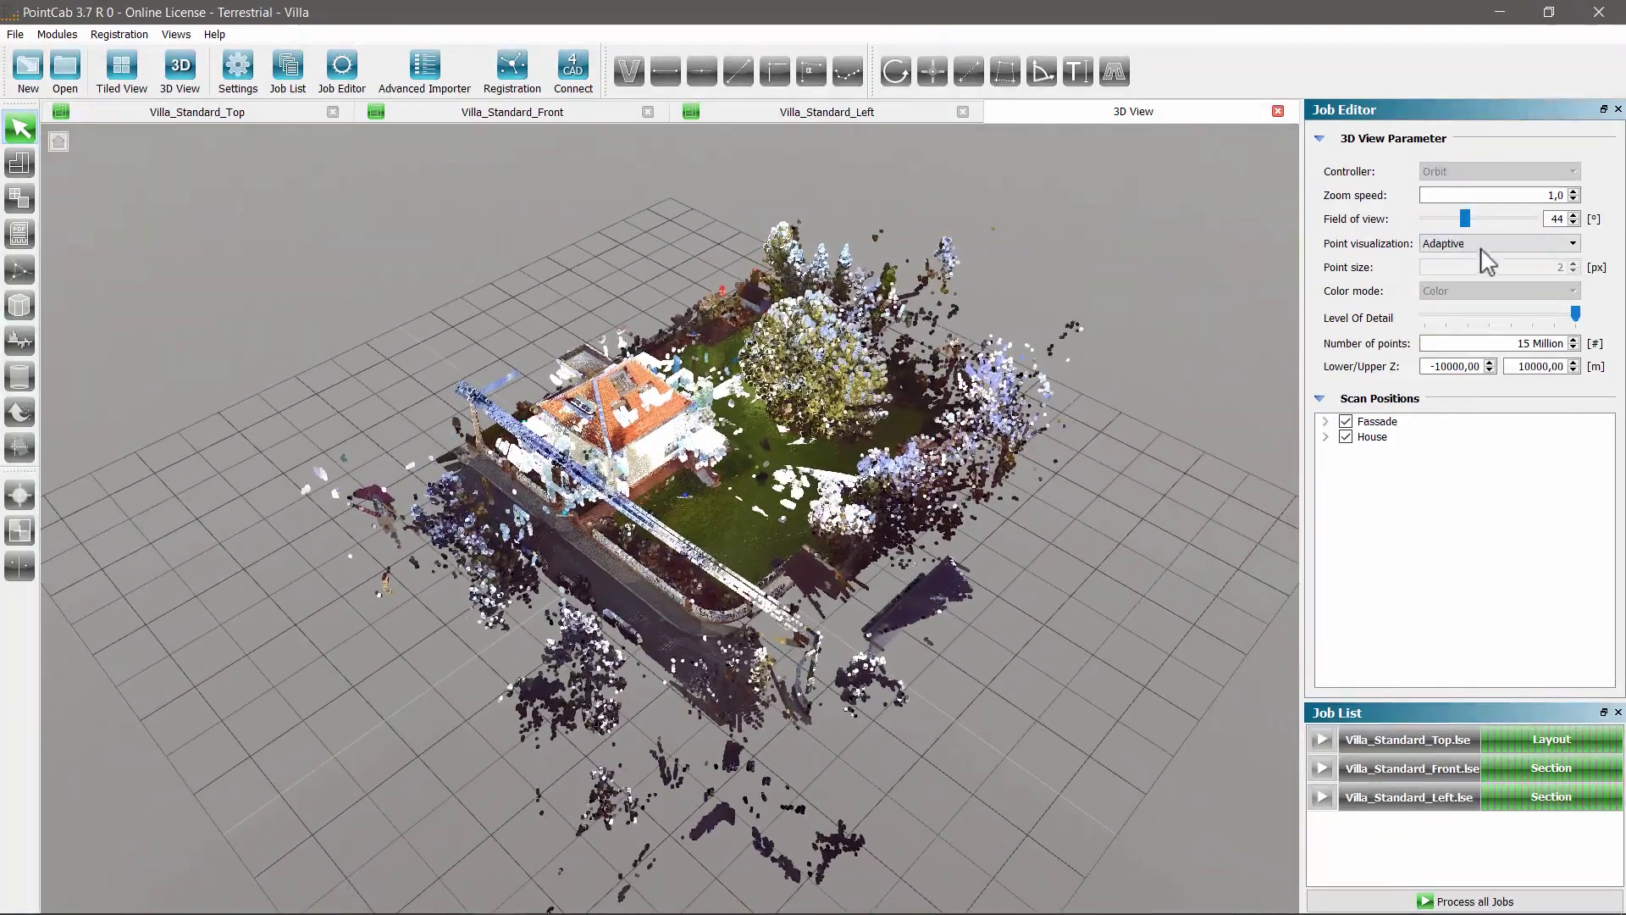
left_click(1496, 243)
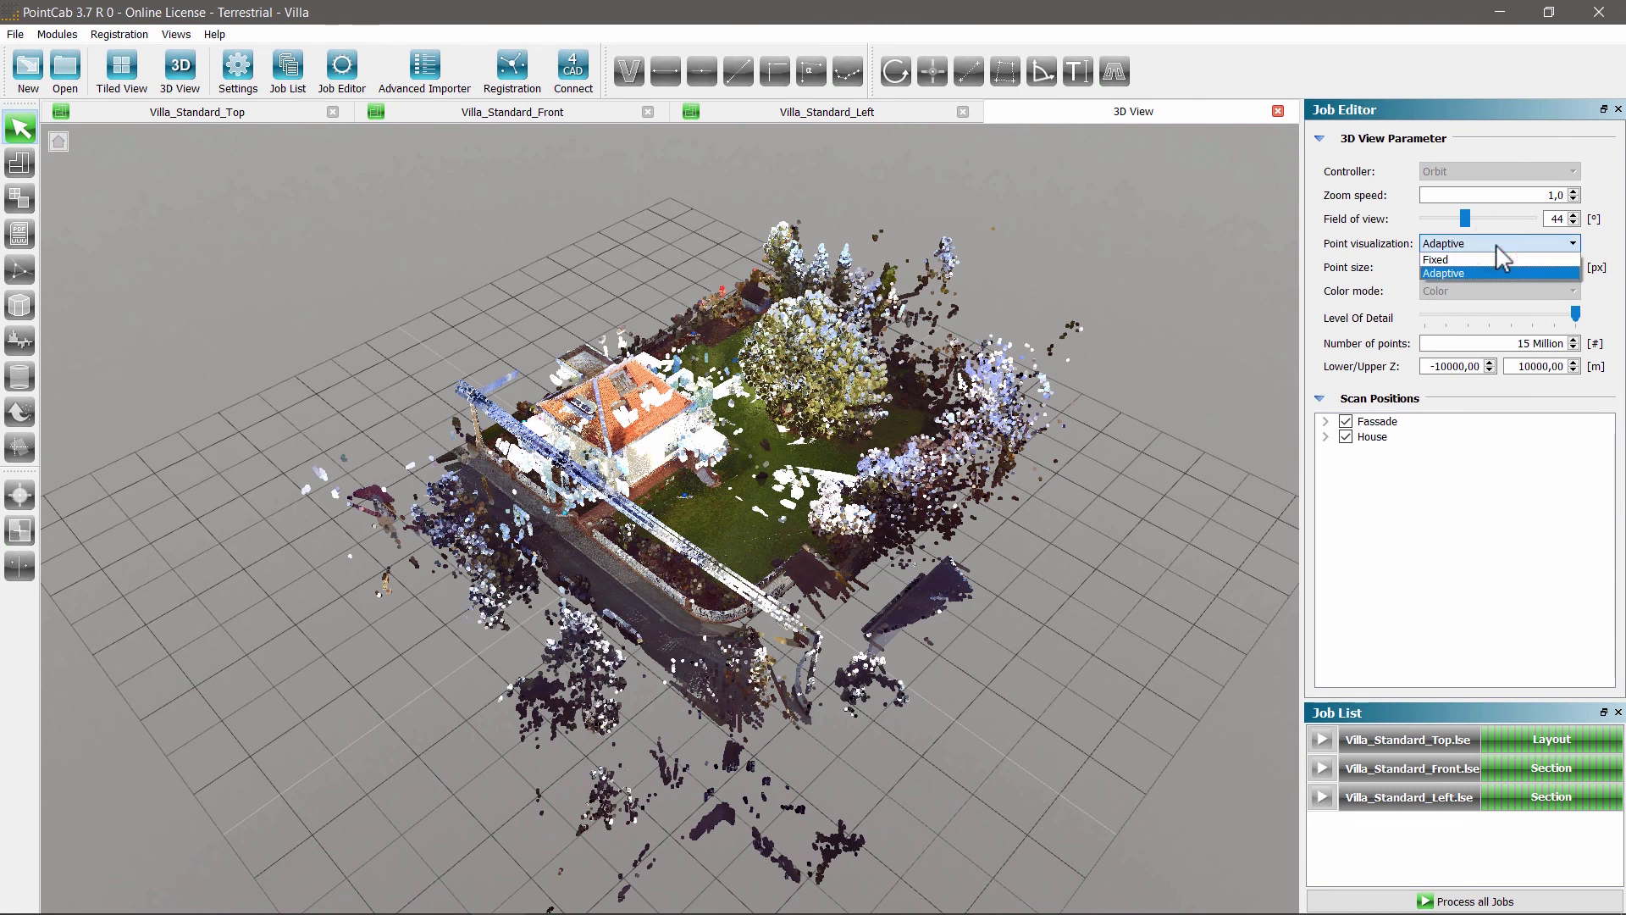
left_click(1465, 259)
left_click(1574, 264)
left_click(1573, 263)
left_click(1574, 264)
left_click(1574, 264)
left_click(1574, 264)
left_click(1574, 264)
left_click(1574, 264)
left_click(1574, 263)
left_click(1574, 264)
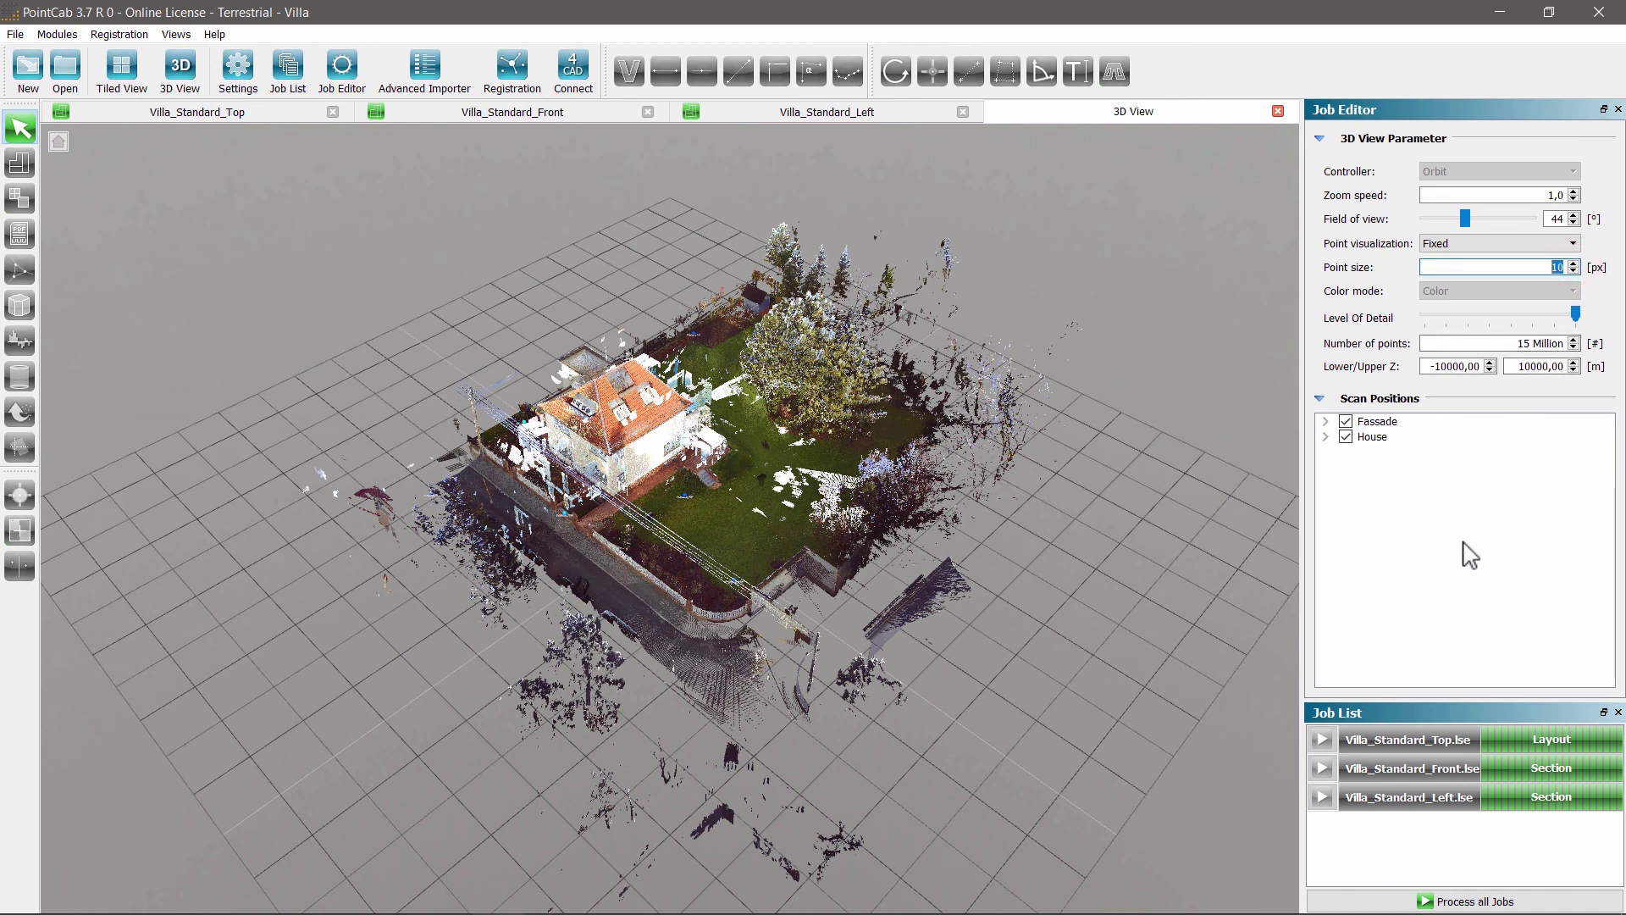
Switch the point visualization to Adaptive and bring the villa into close view.
left_click(1563, 243)
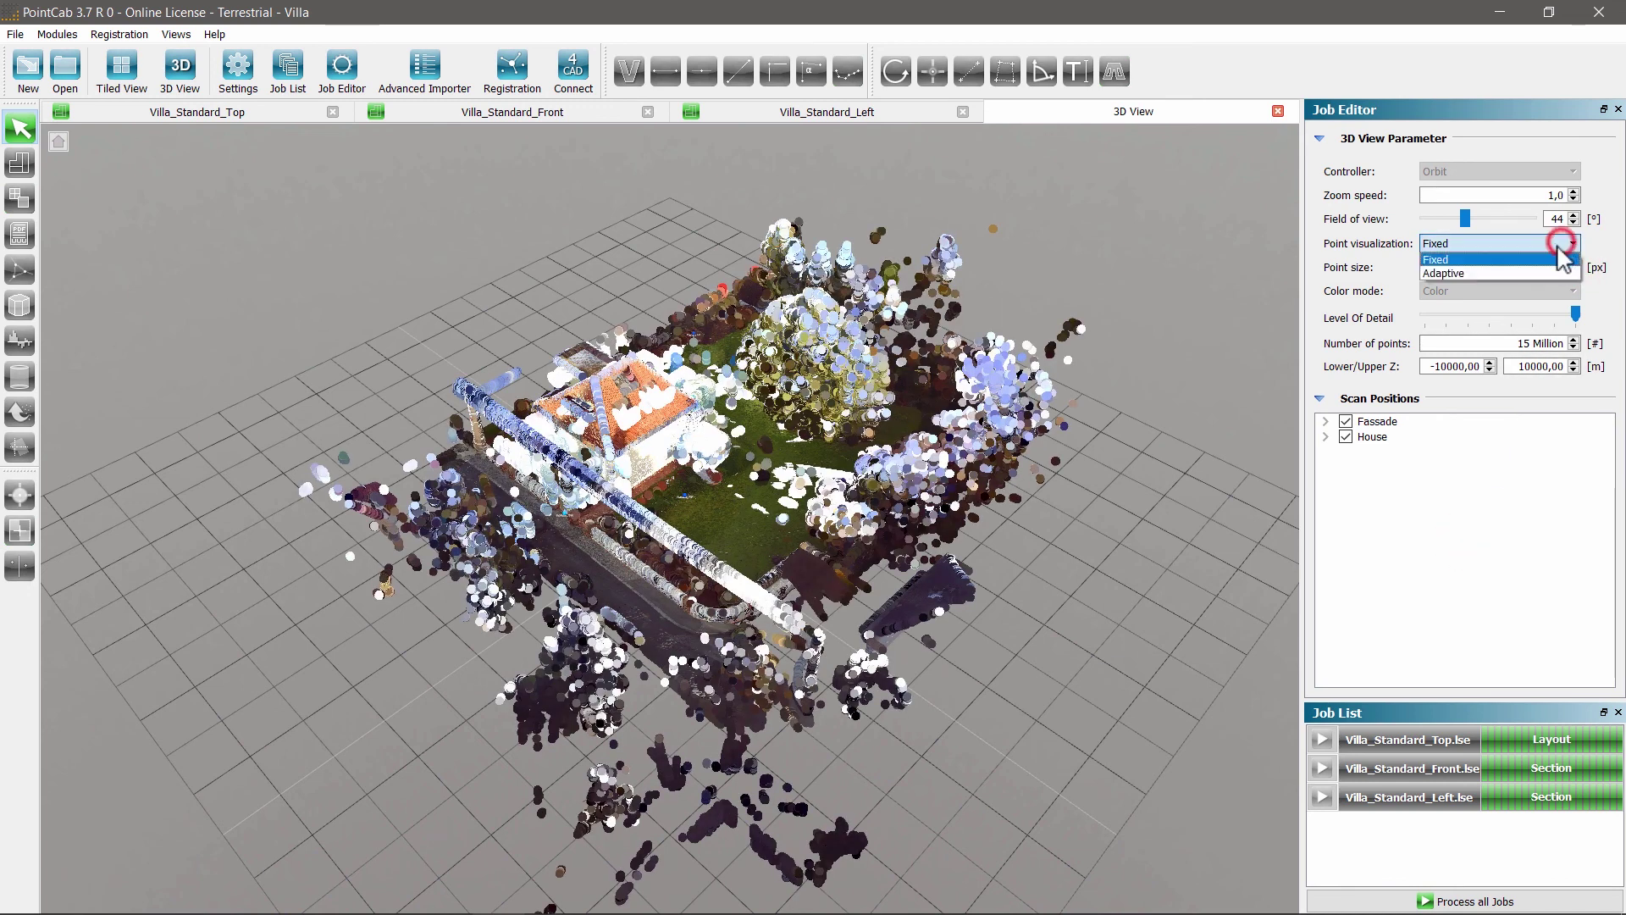
left_click(1550, 272)
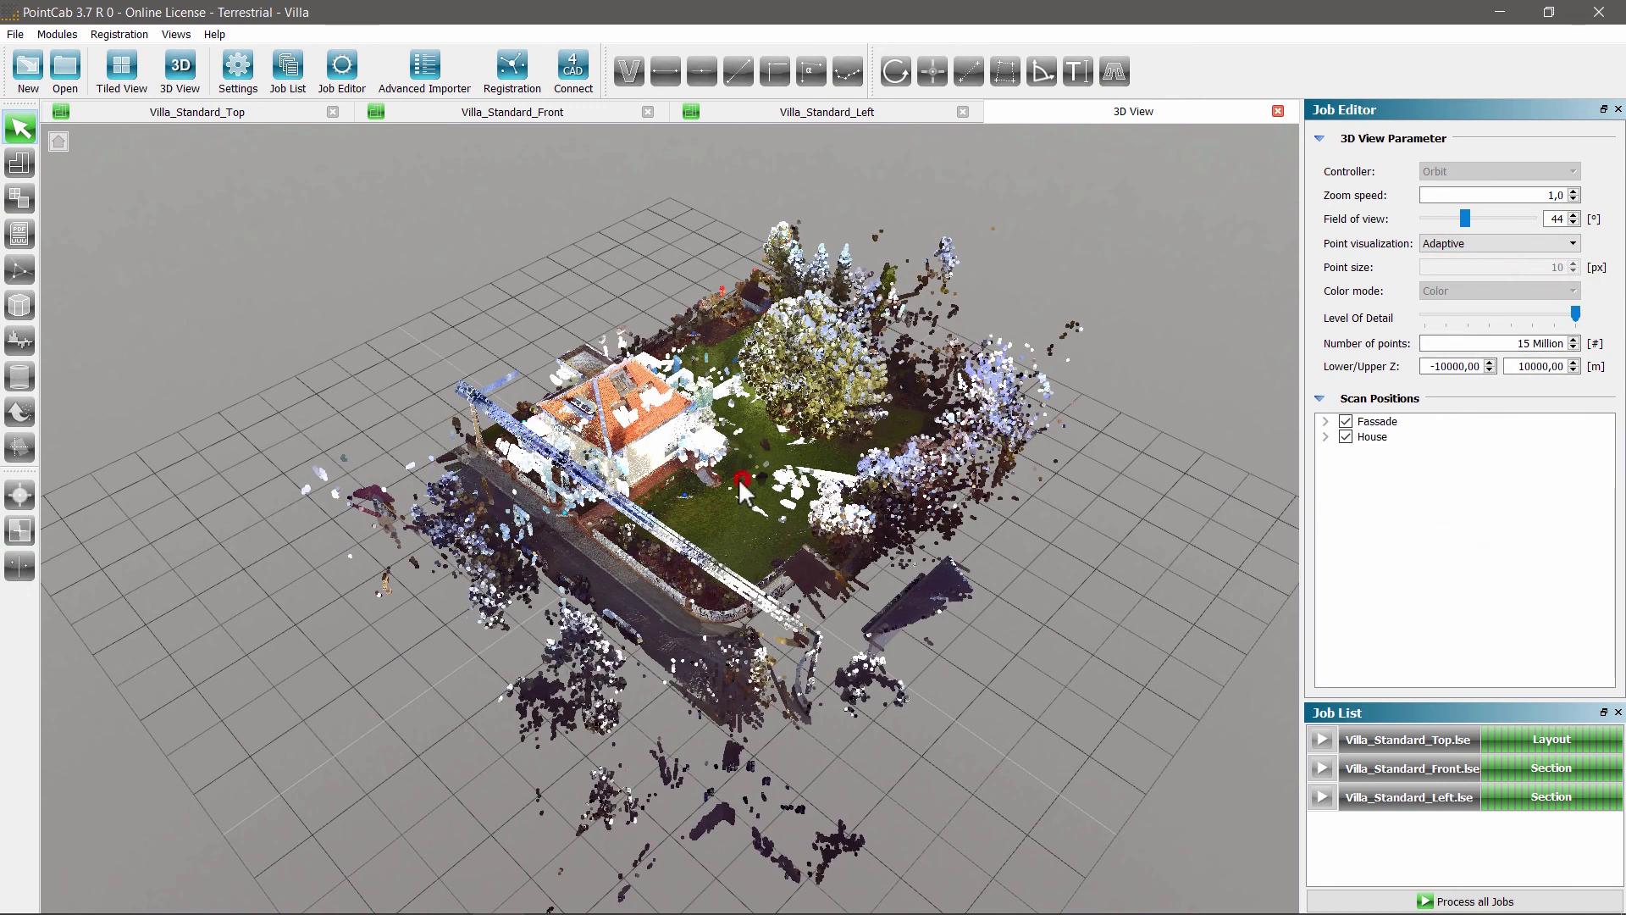
scroll(737, 487, "up", 4)
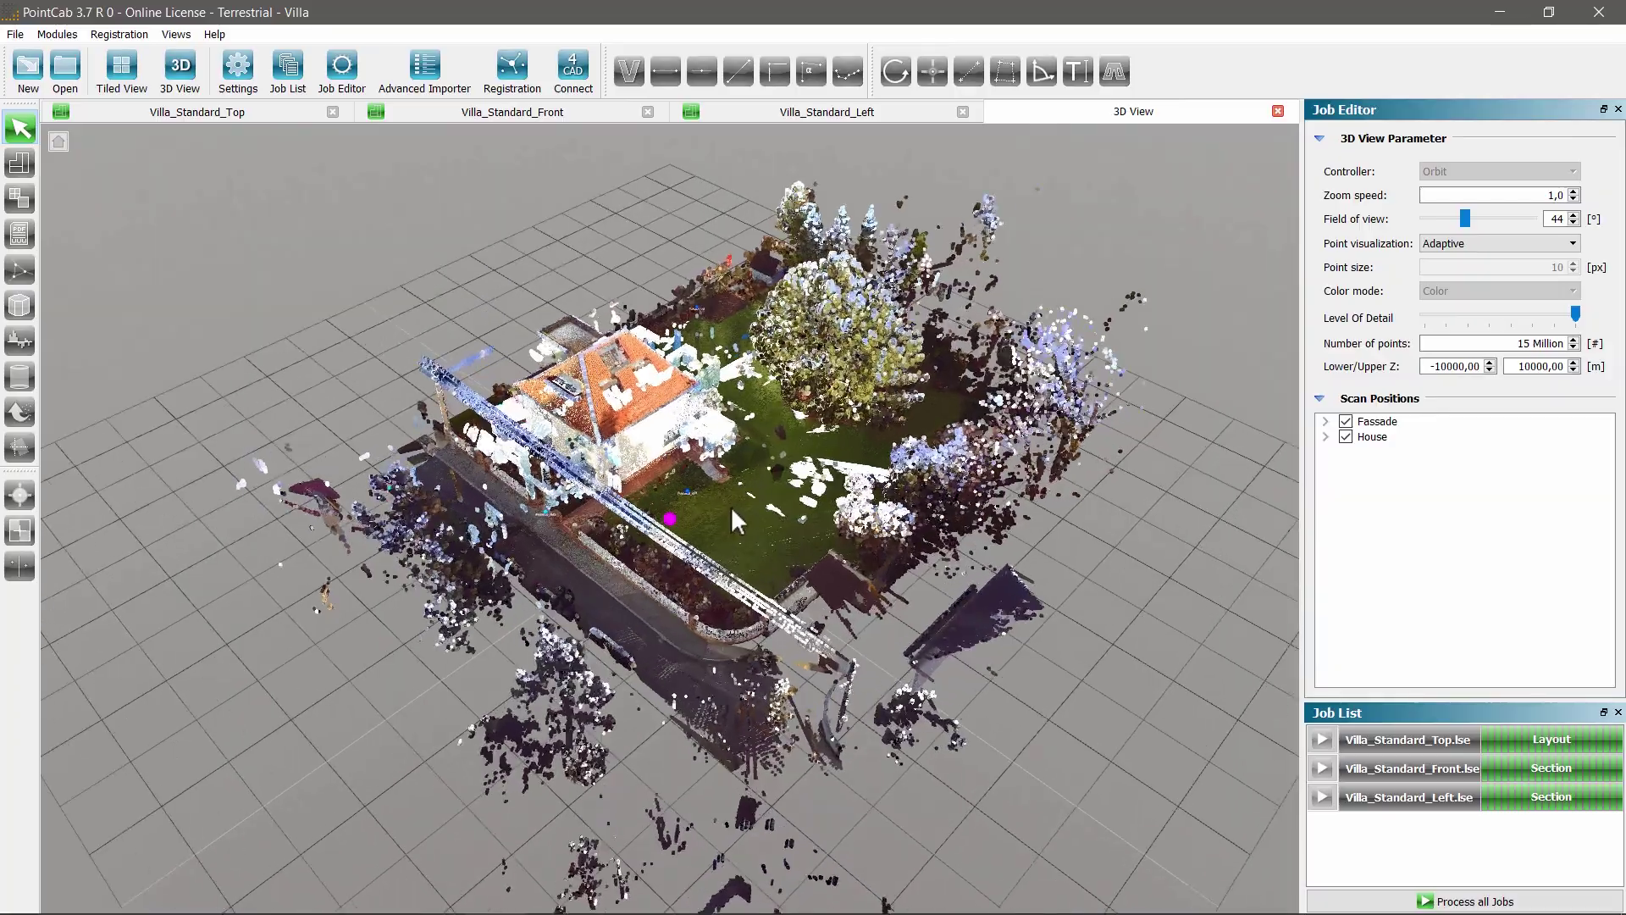
scroll(763, 500, "up", 4)
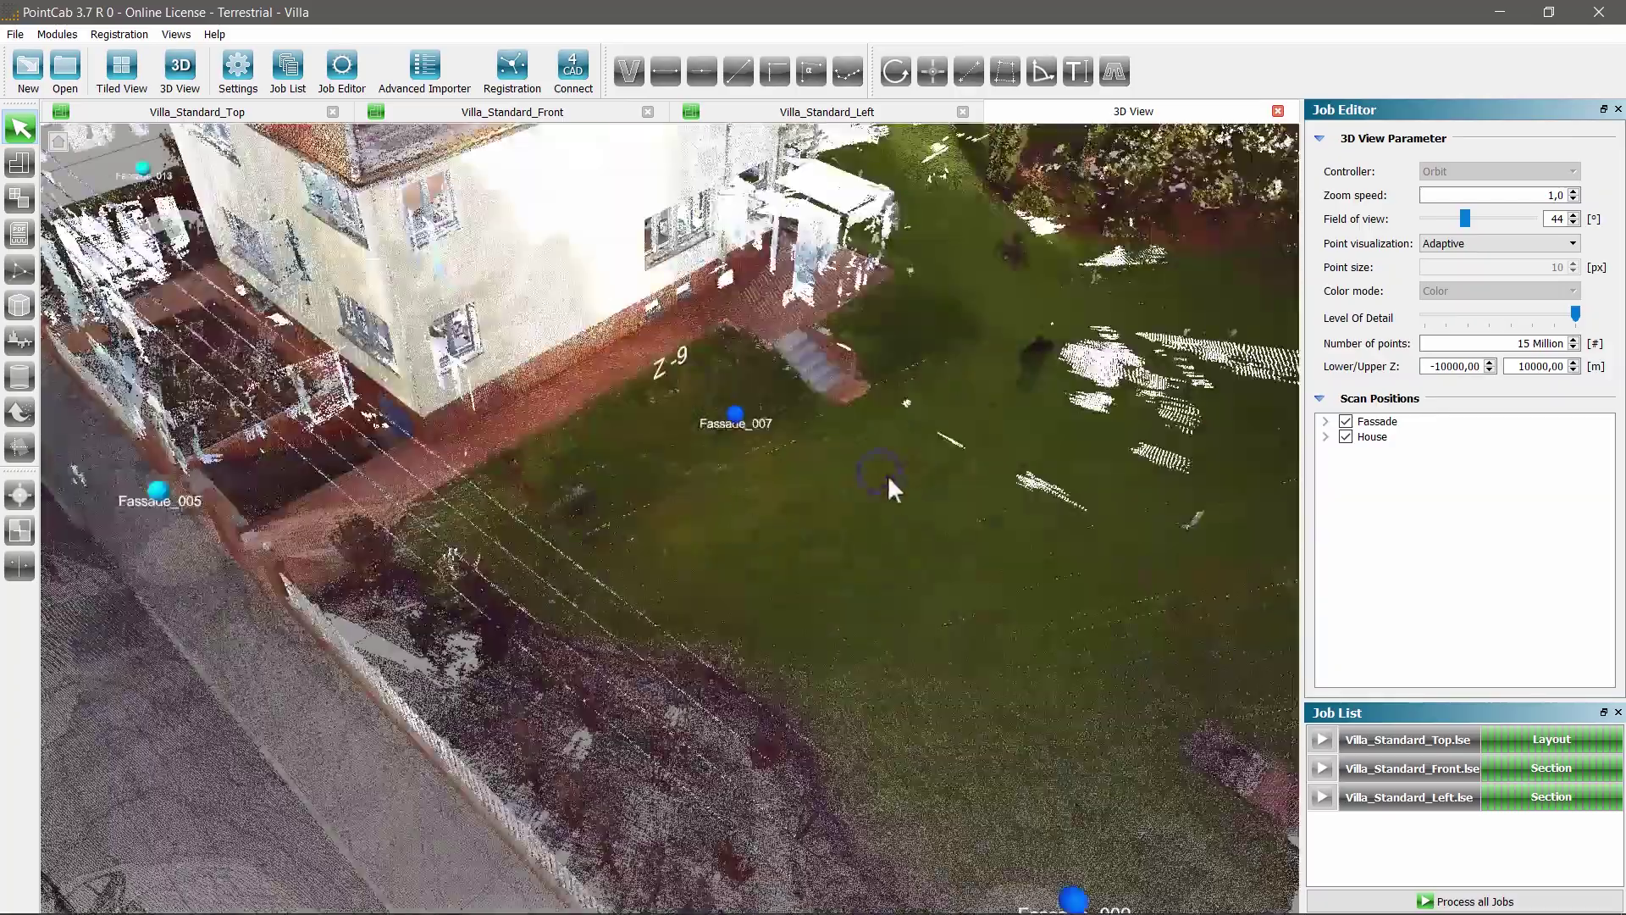
scroll(898, 476, "up", 4)
left_click_drag(928, 483, 994, 483)
middle_click_drag(832, 595, 855, 560)
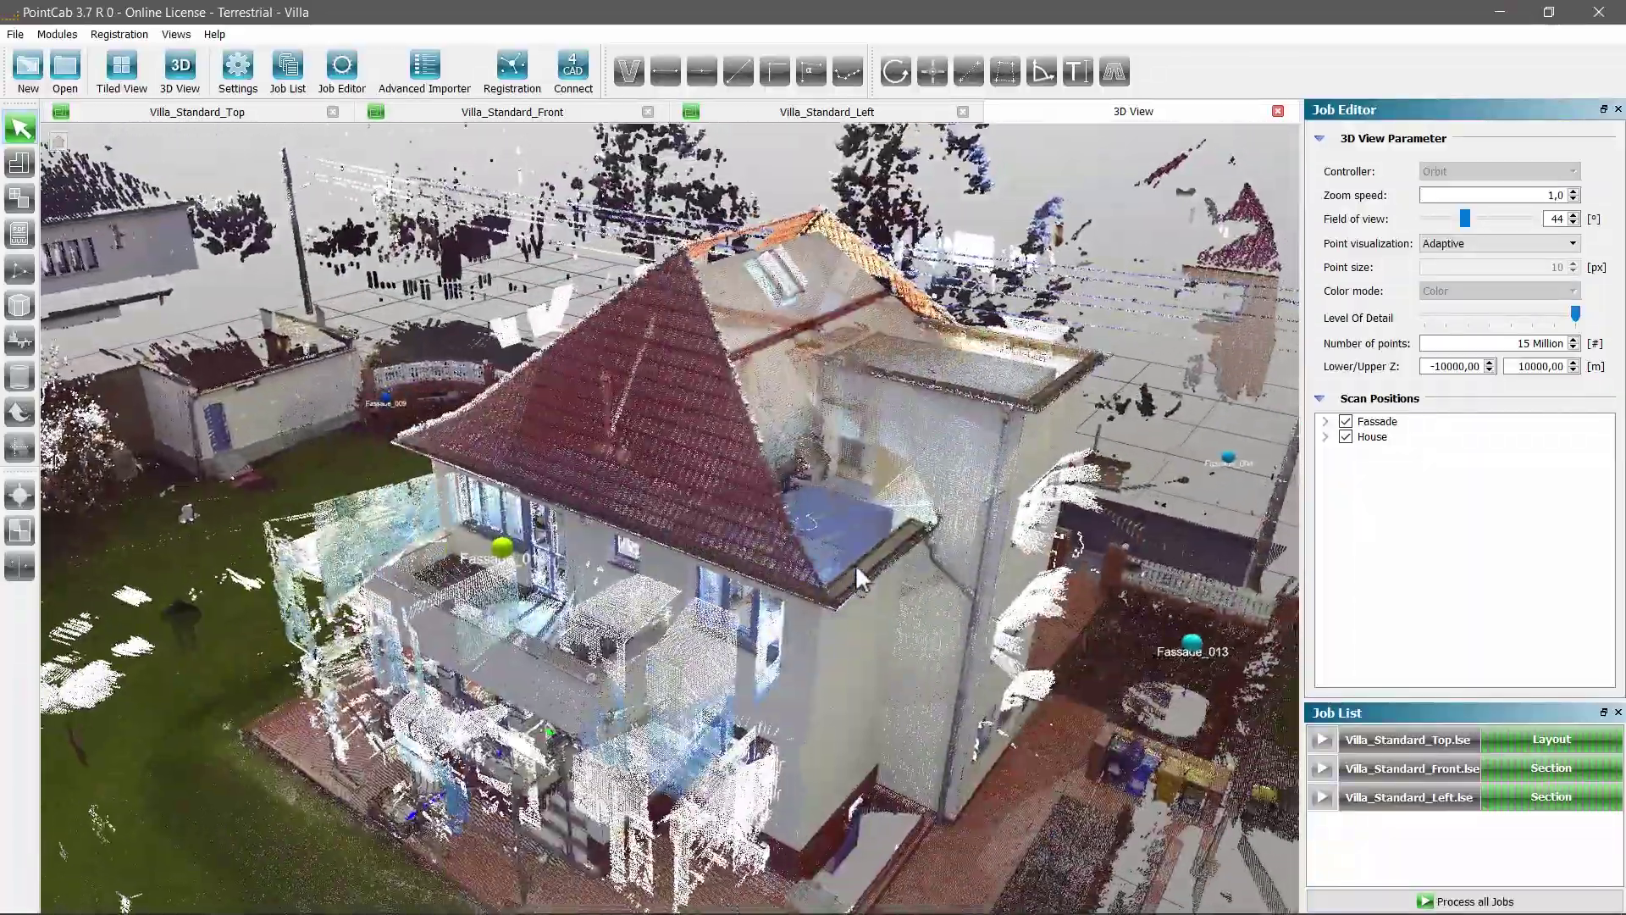
Hide the Fassade group and turn off the individual scans House_md_109, House_md_110 and House_md_111.
left_click(1346, 421)
left_click(1327, 422)
left_click(1326, 421)
left_click(1327, 438)
scroll(1396, 515, "down", 2)
left_click(1368, 497)
left_click(1368, 512)
left_click(1369, 529)
left_click(1369, 542)
left_click(1368, 542)
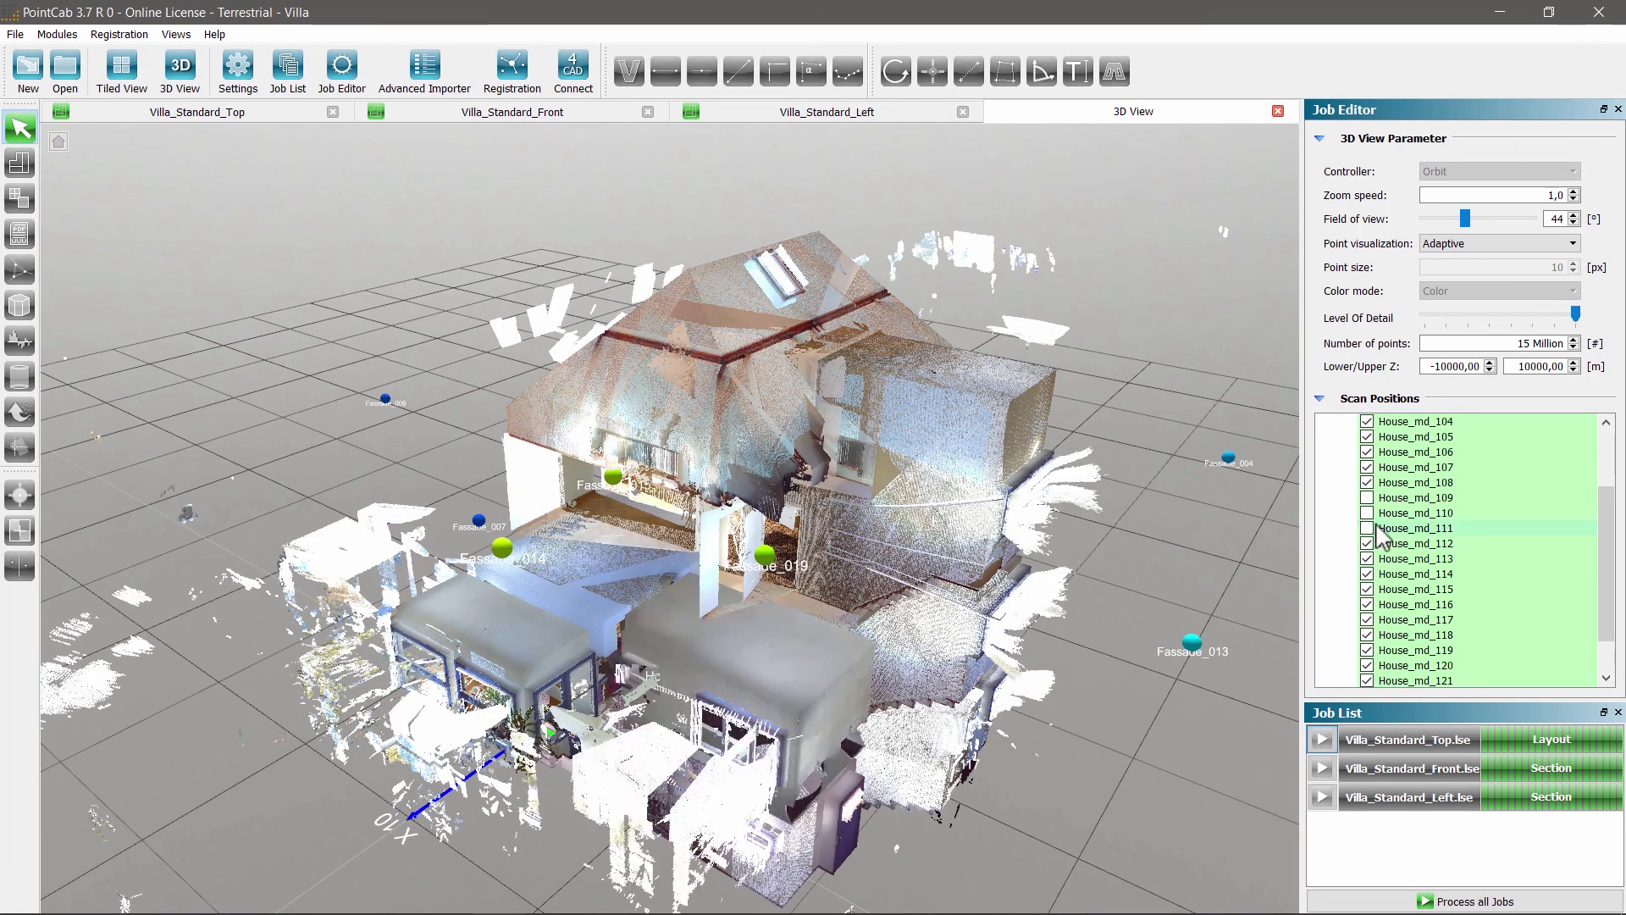
Turn the hidden individual House scans back on and show the Fassade group again.
left_click(1369, 530)
left_click(1369, 497)
scroll(1368, 498, "up", 2)
left_click(1326, 437)
left_click(1346, 421)
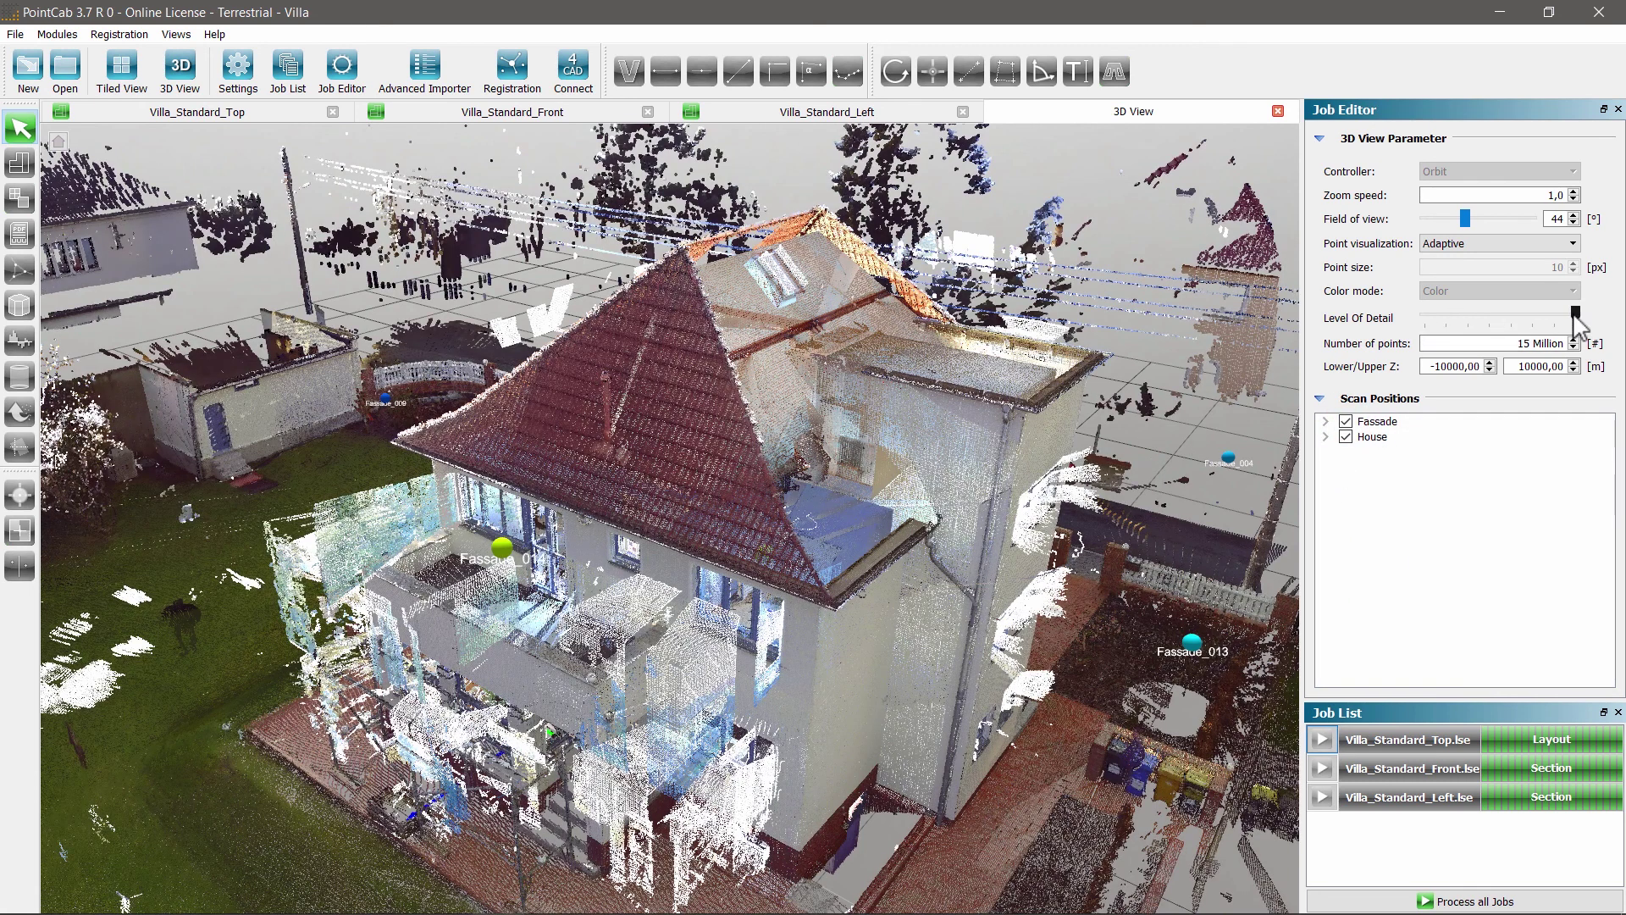
Try a medium level of detail for the point cloud and return it to the maximum.
left_click_drag(1575, 313, 1491, 322)
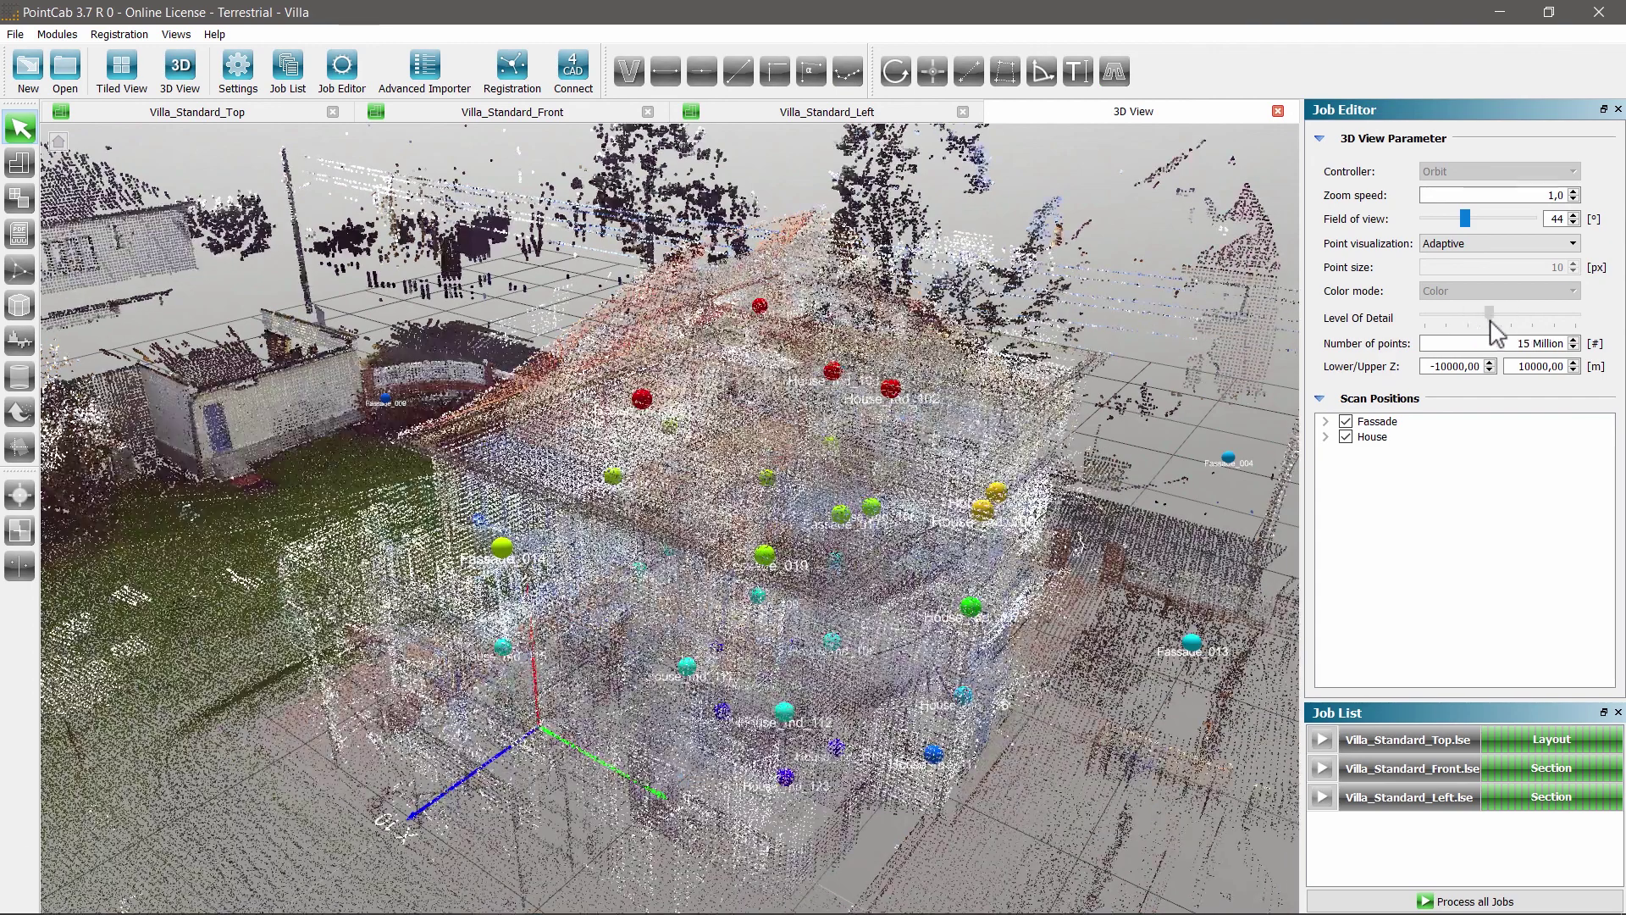
left_click_drag(1506, 322, 1590, 319)
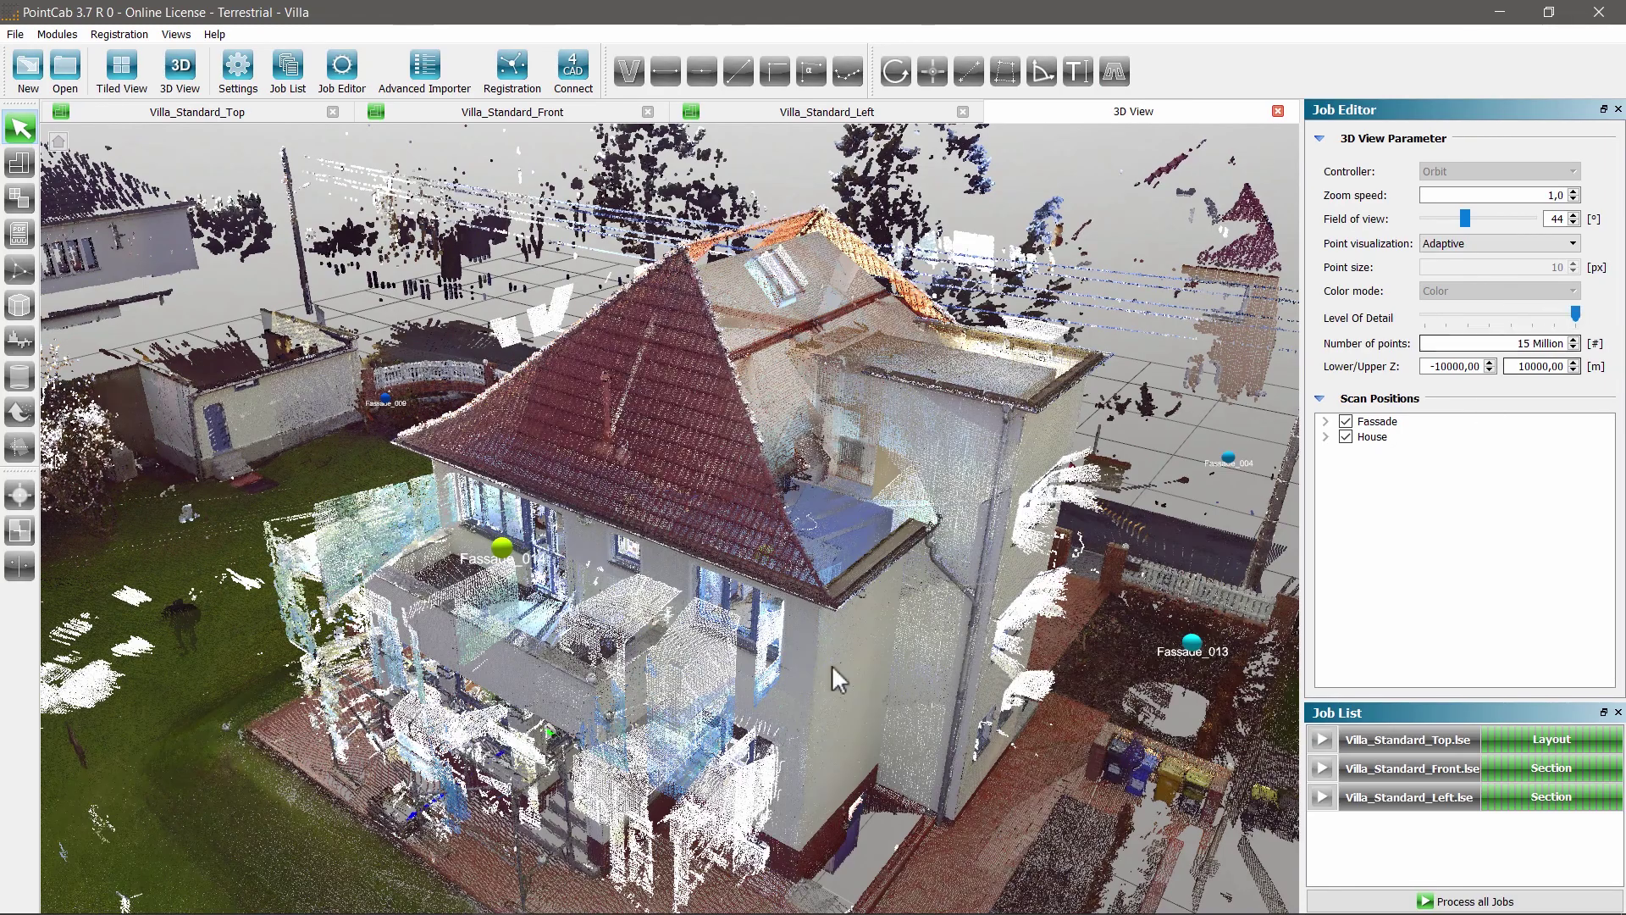
Limit the displayed height range of the point cloud to a lower Z of 0 m and an upper Z of 10 m.
left_click_drag(781, 598, 1250, 445)
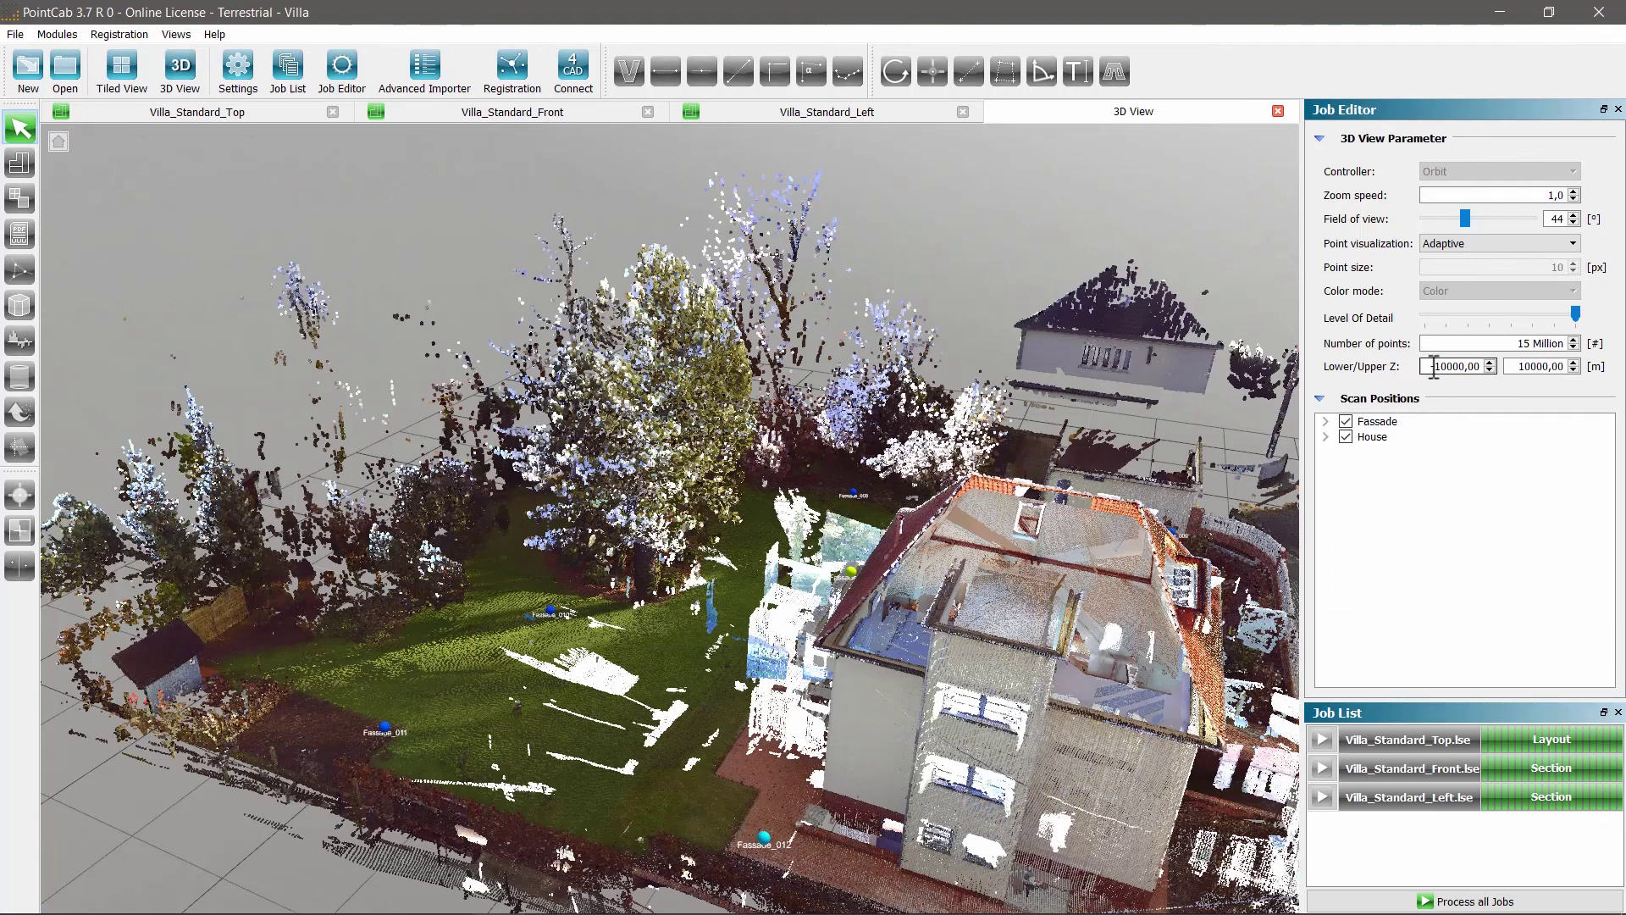
middle_click_drag(878, 555, 668, 415)
left_click_drag(1428, 366, 1495, 363)
type("0")
key("Tab")
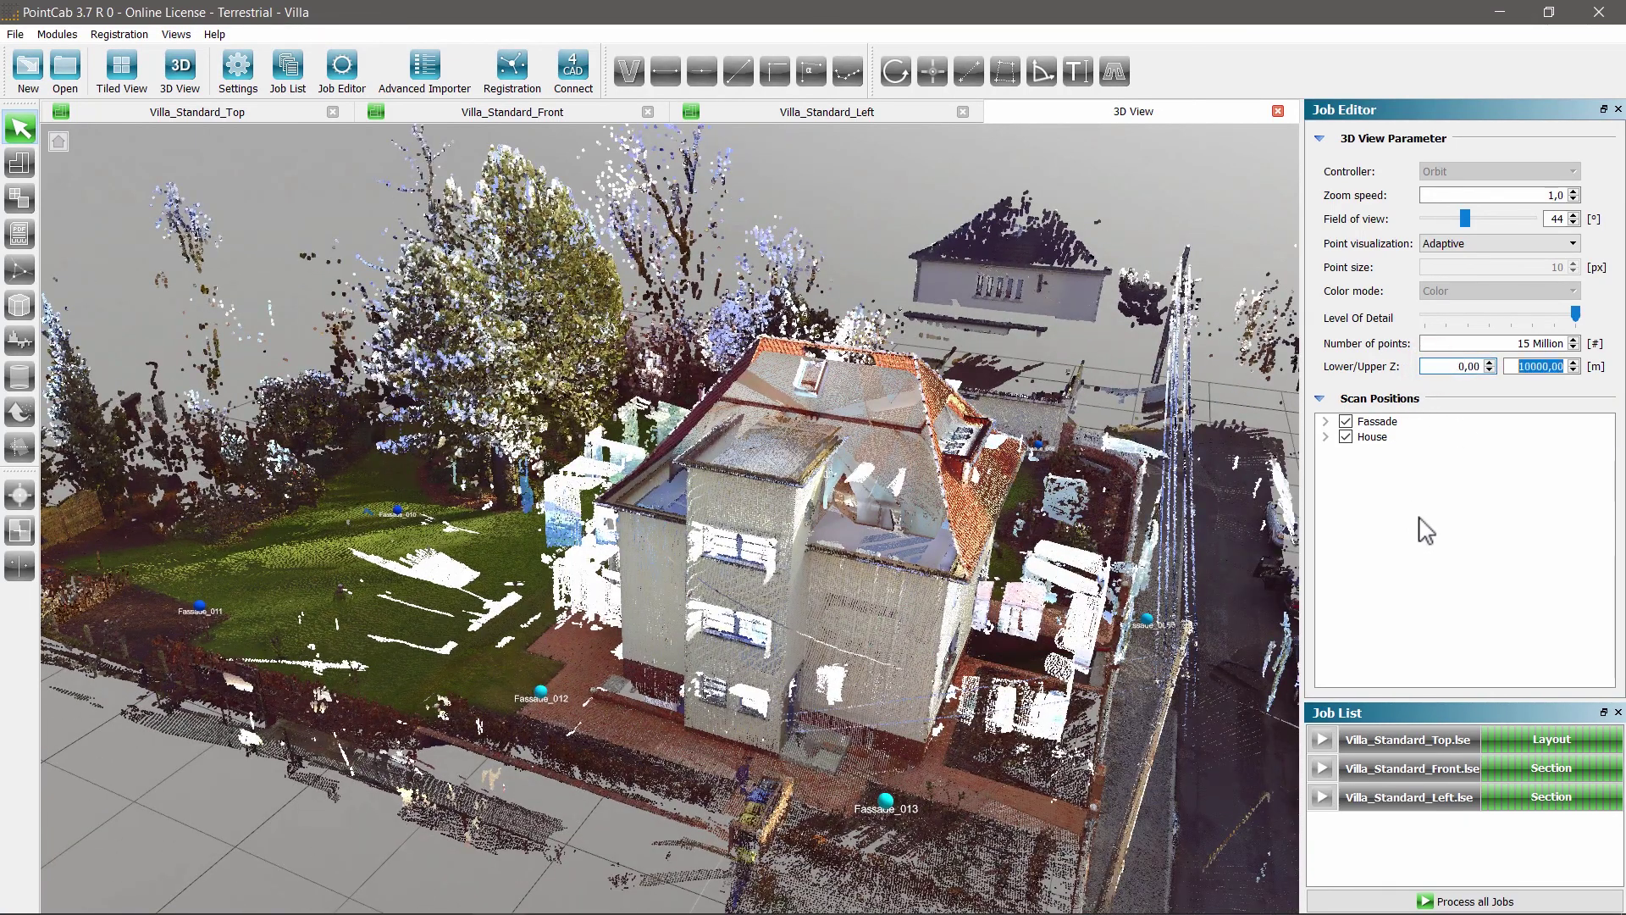
type("10")
key("Return")
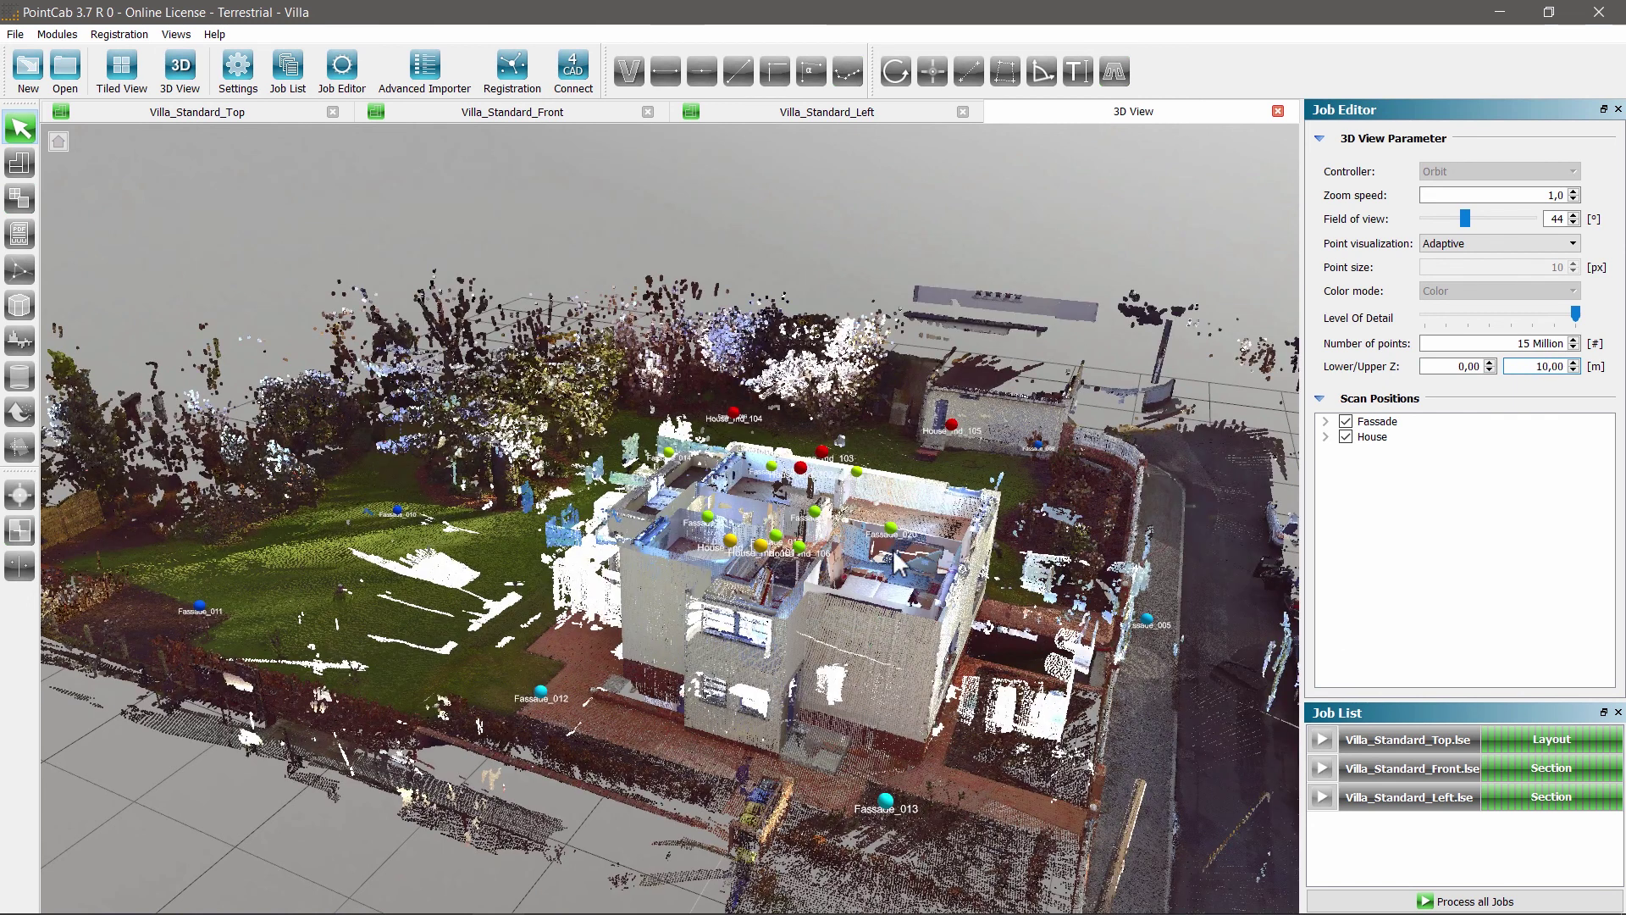
Raise the lower Z limit of the point cloud to 5 m and from there to 9 m.
double_click(1453, 366)
type("5")
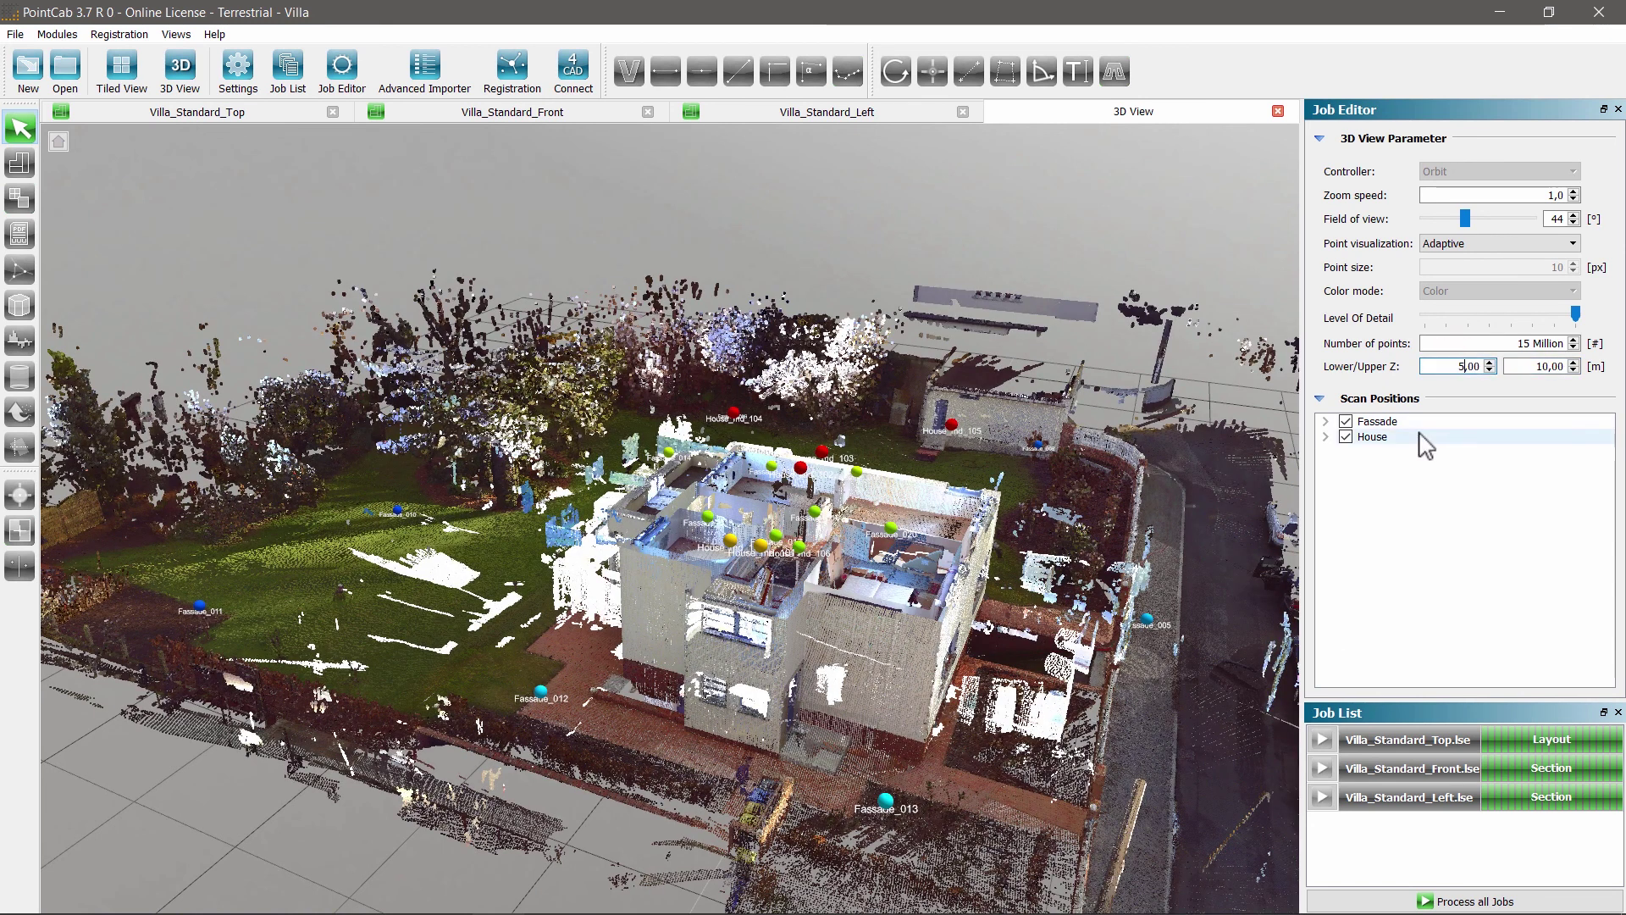
key("Return")
double_click(1459, 366)
type("9")
key("Return")
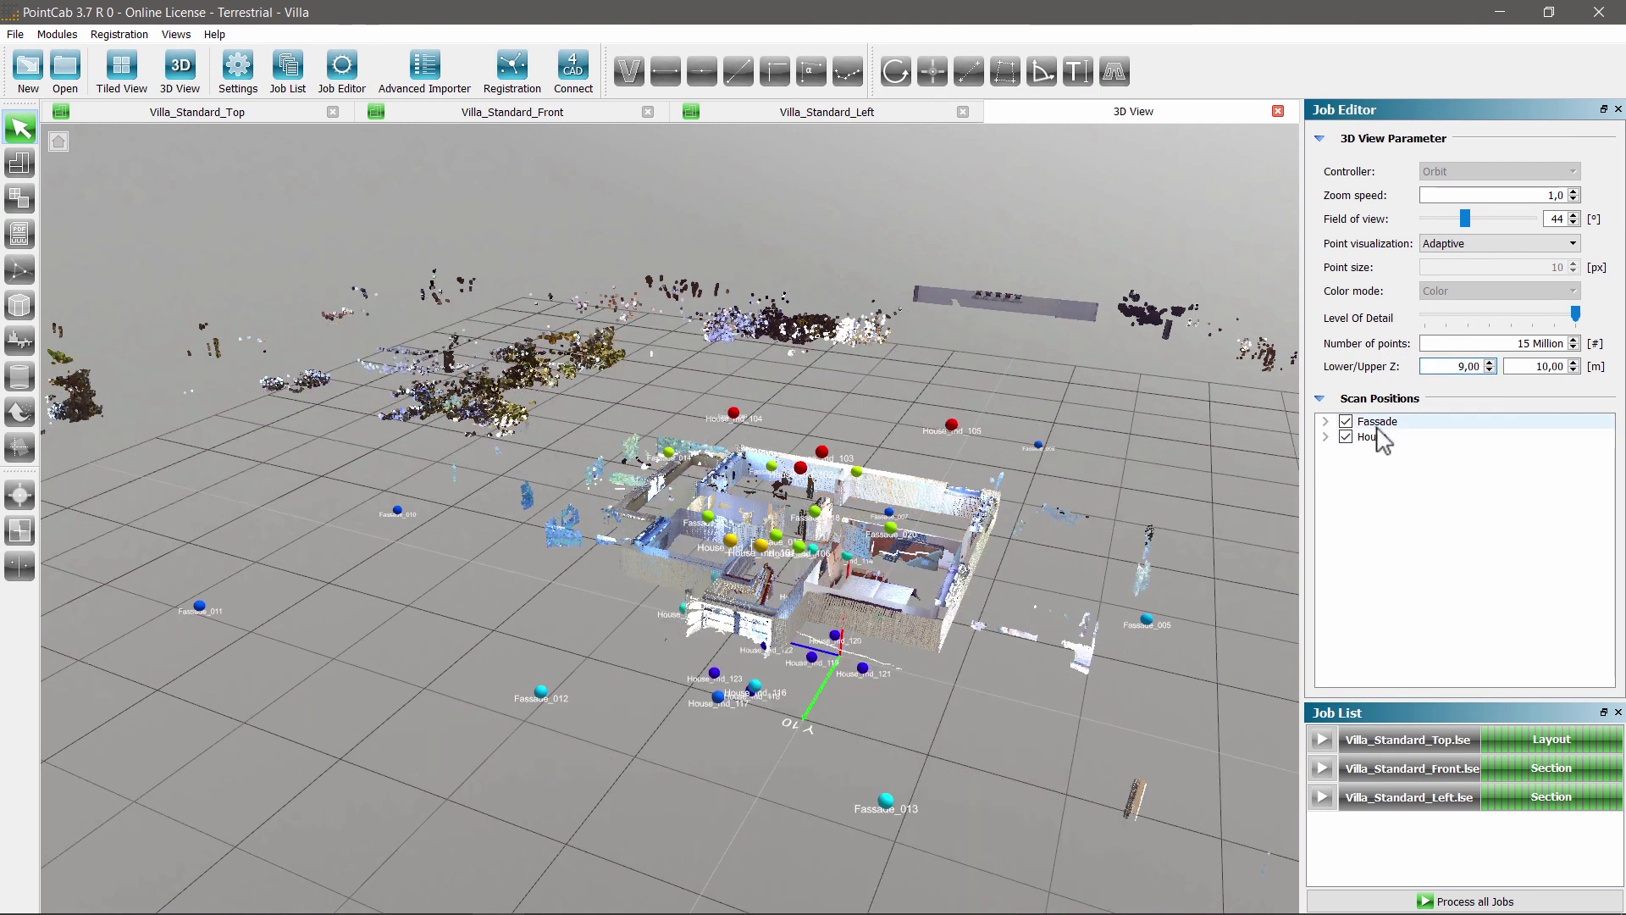
Set the lower Z limit to 9.90 m and show the thin slice through the house from the top.
double_click(1472, 365)
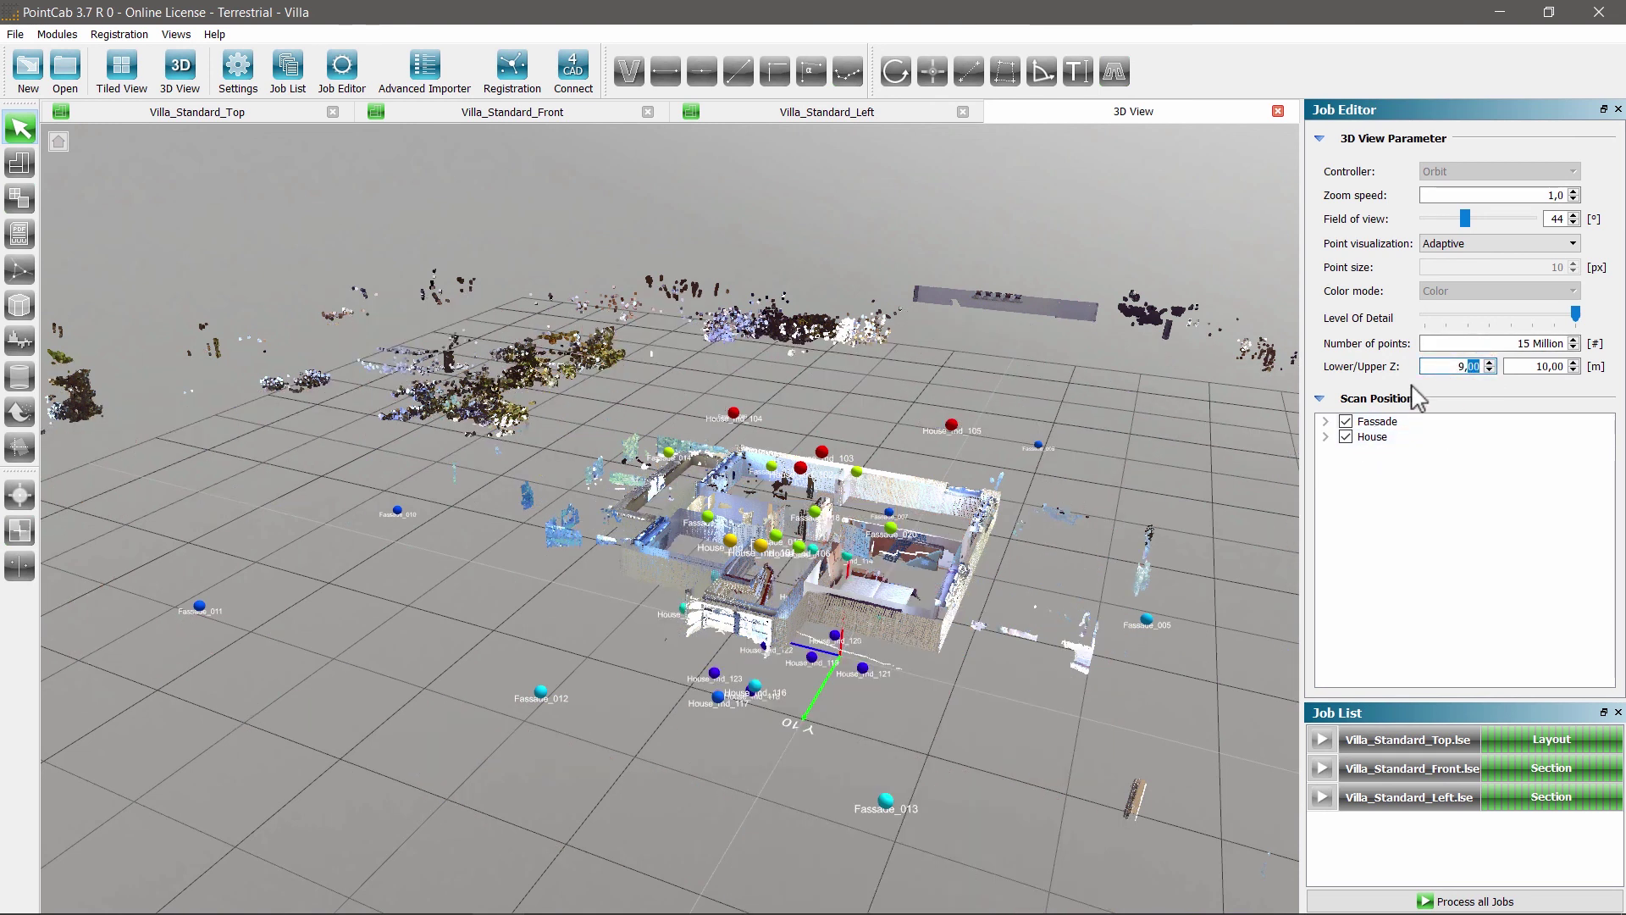
type("556")
key("BackSpace")
key("BackSpace")
key("BackSpace")
type("9")
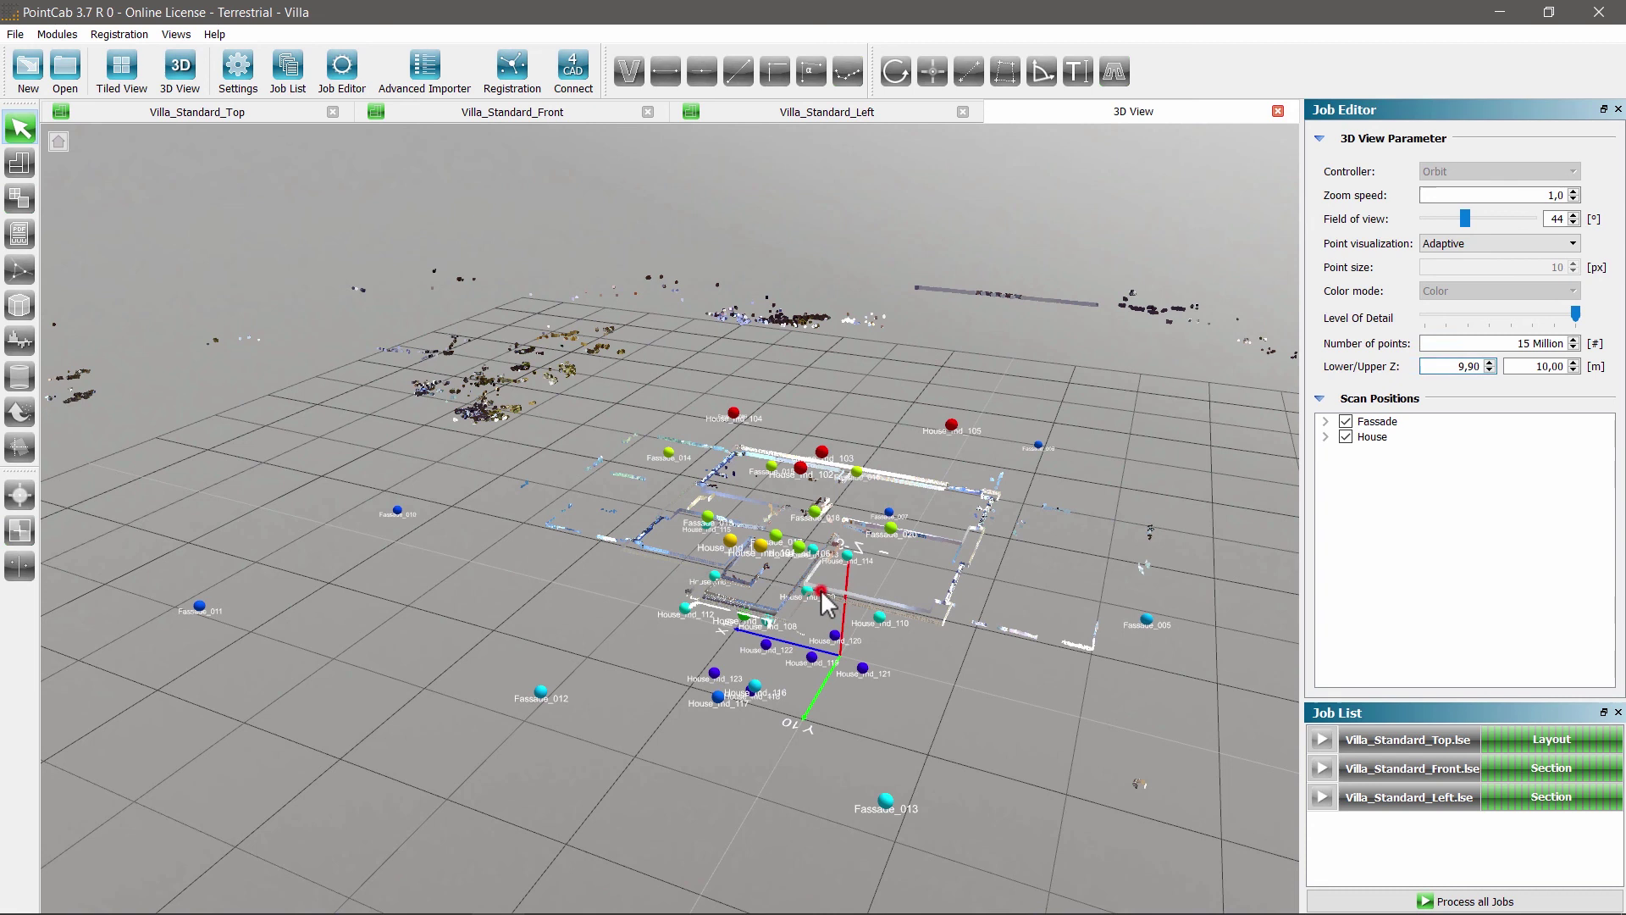
type("t")
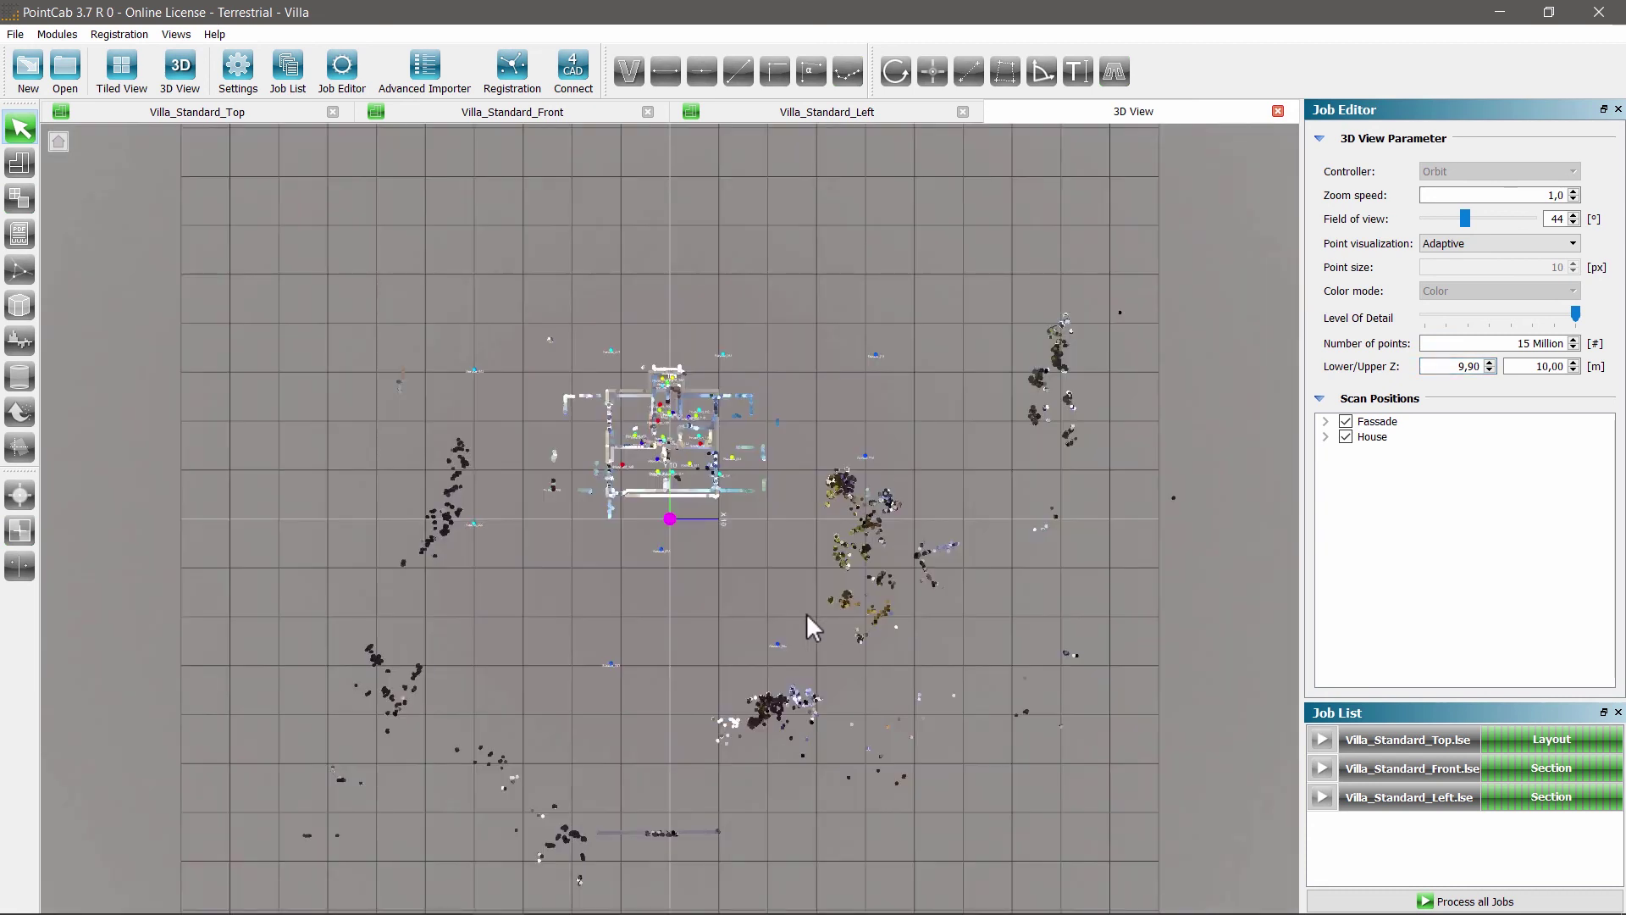
scroll(675, 476, "up", 5)
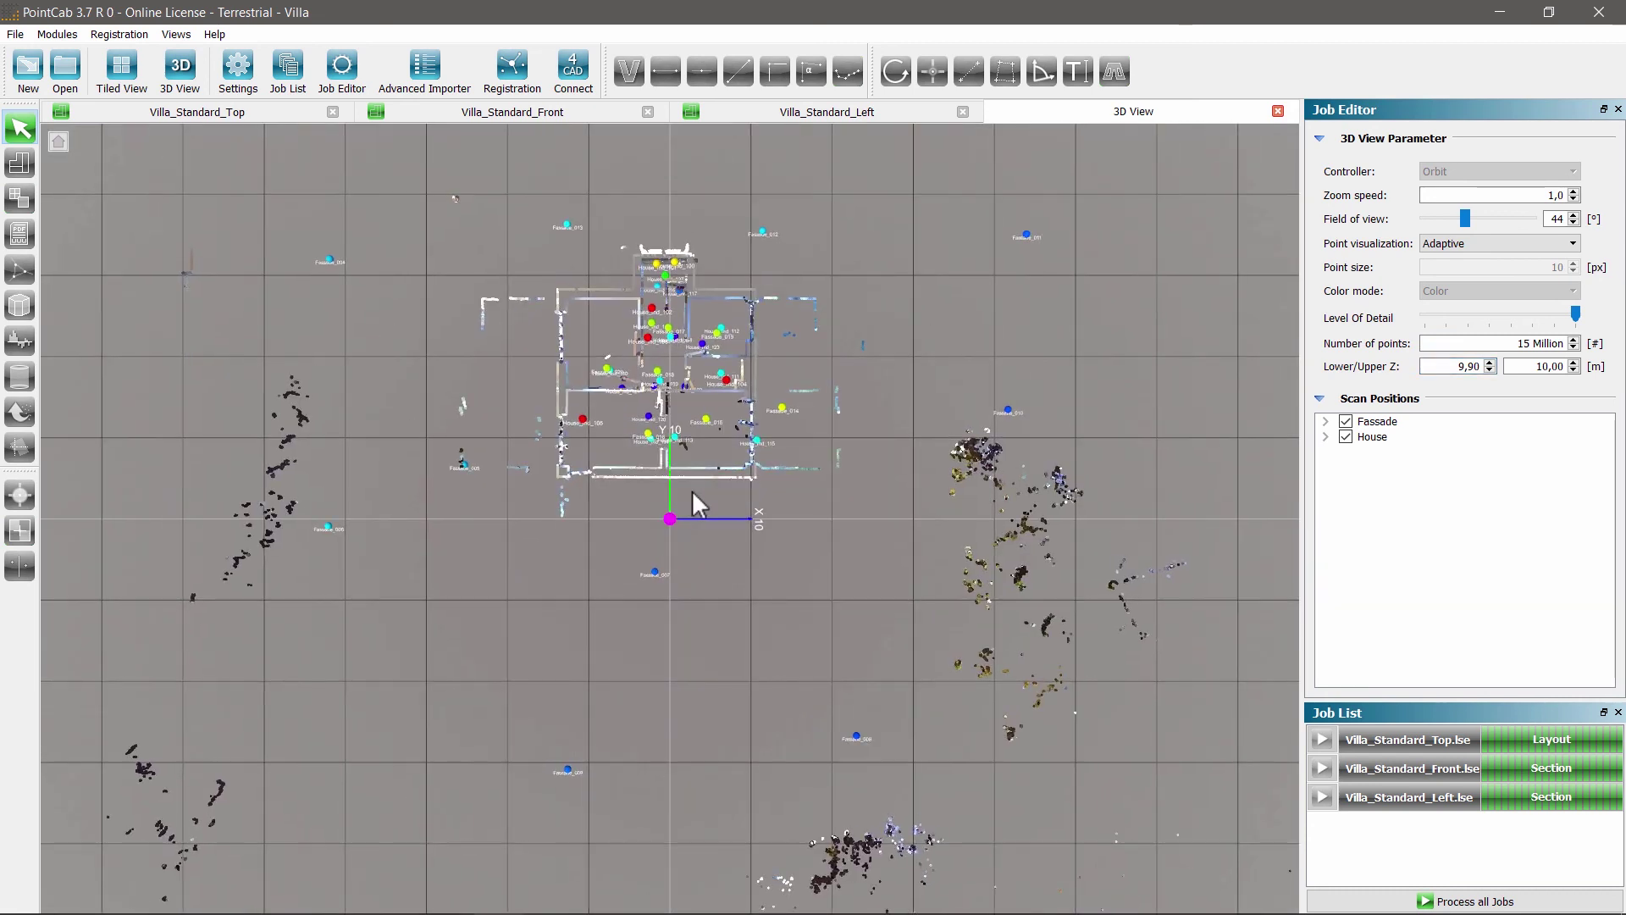
Reset the point cloud's height range to a lower Z of -10000 m and an upper Z of 10000 m.
scroll(696, 492, "up", 1)
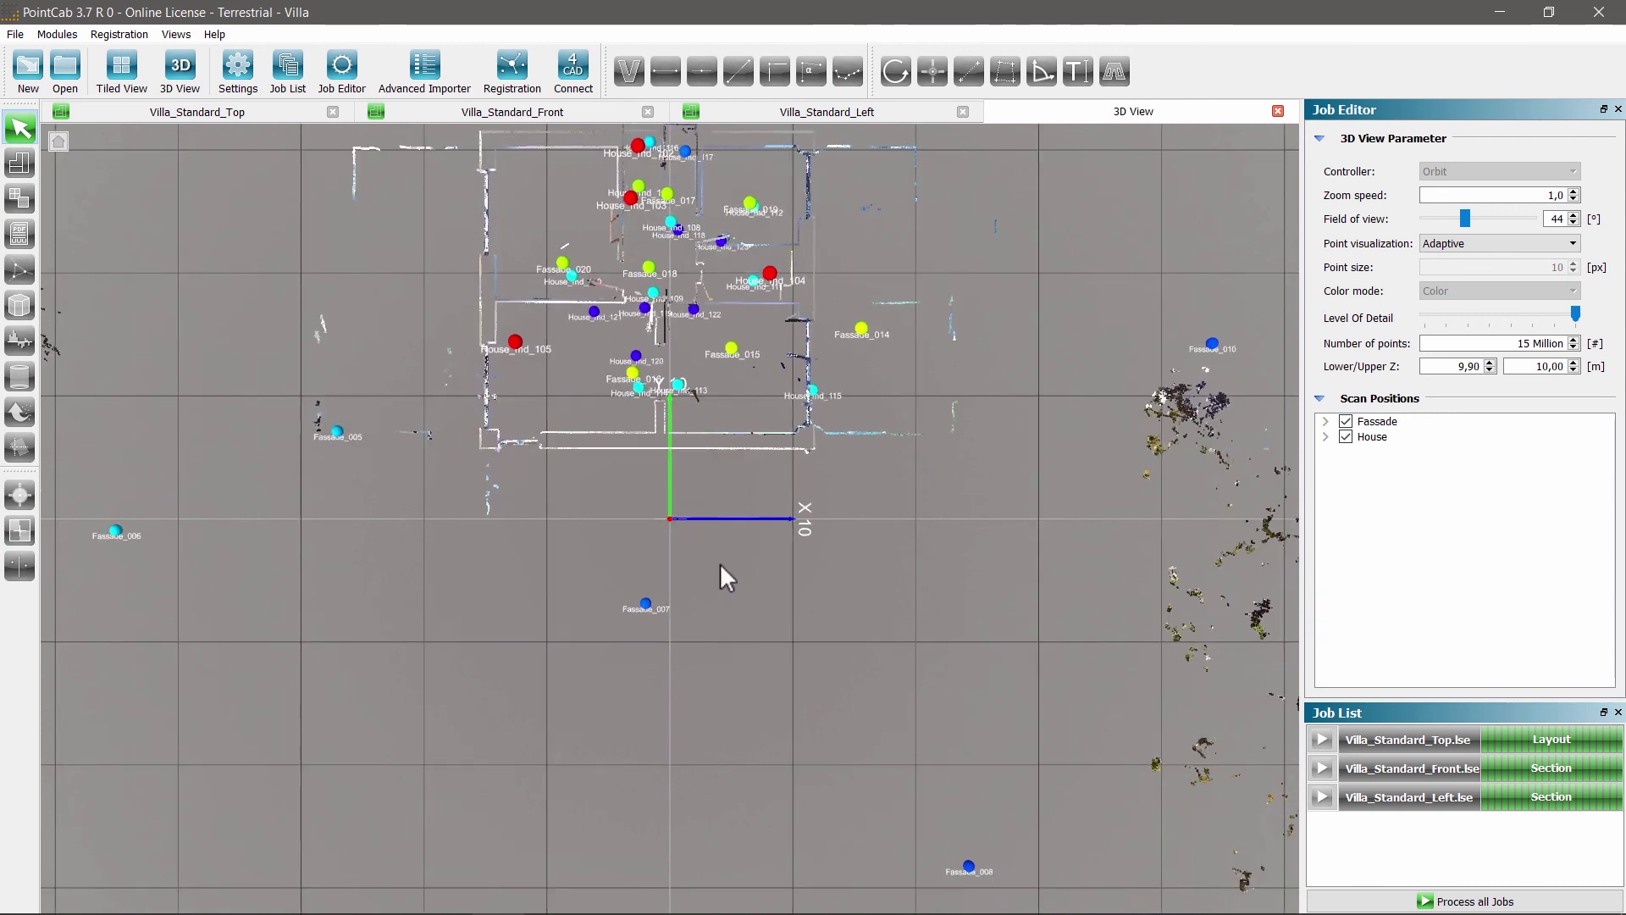
double_click(1470, 366)
type("-10000")
key("Tab")
type("10000")
key("Return")
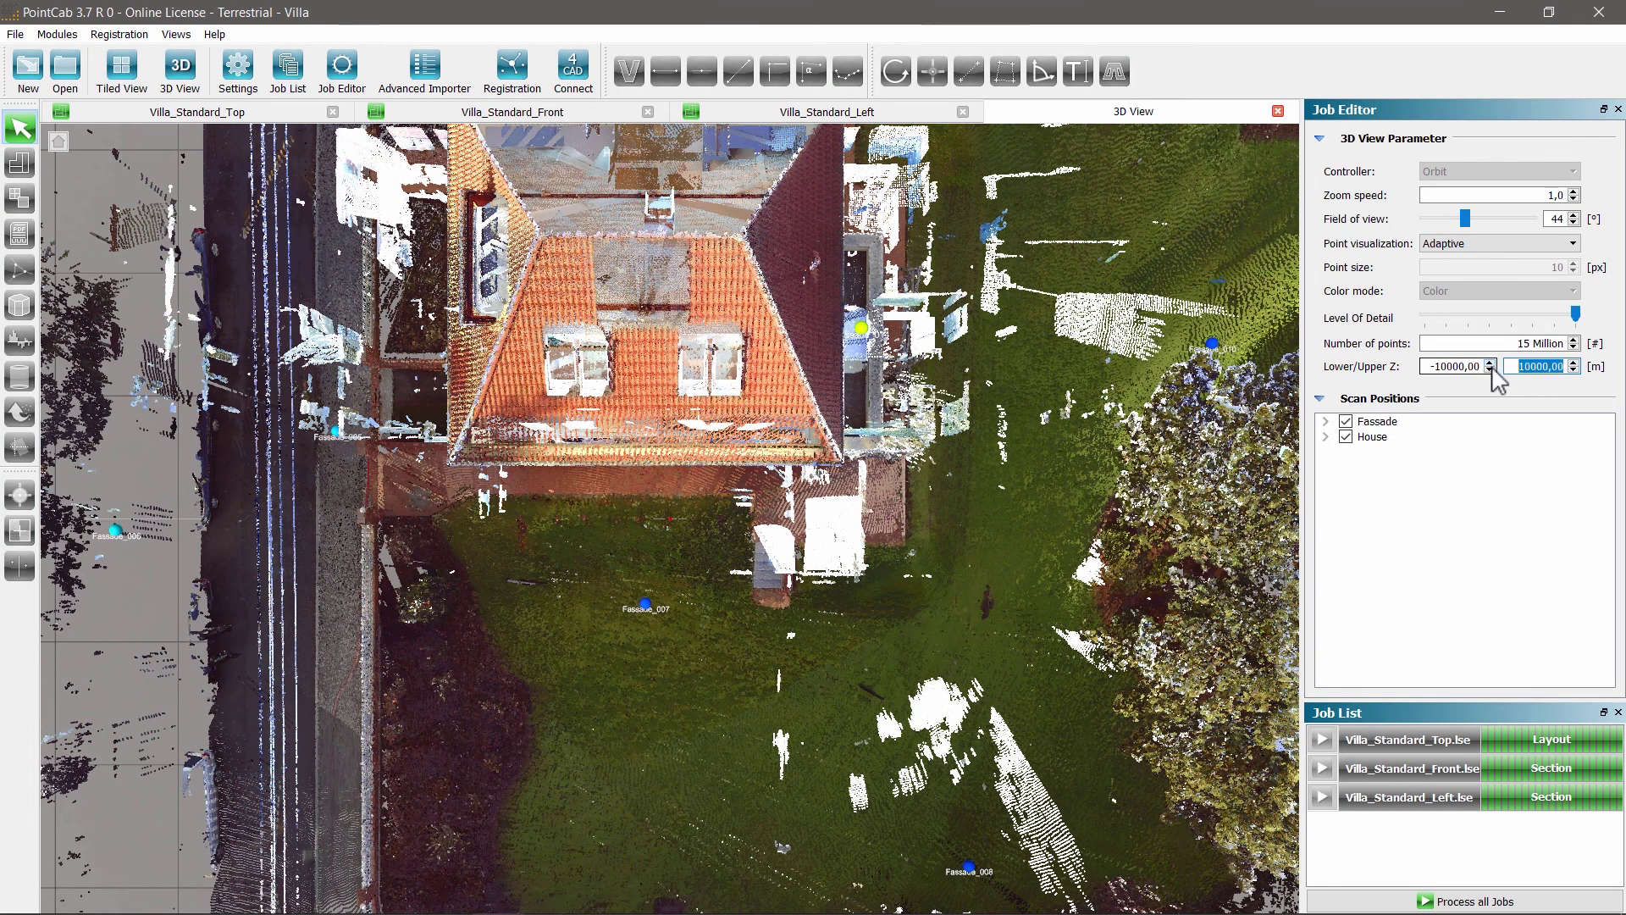
In the project's 3D view settings, browse for a new sky dome image and select SkyDomeDesert.jpg.
middle_click_drag(757, 539, 746, 477)
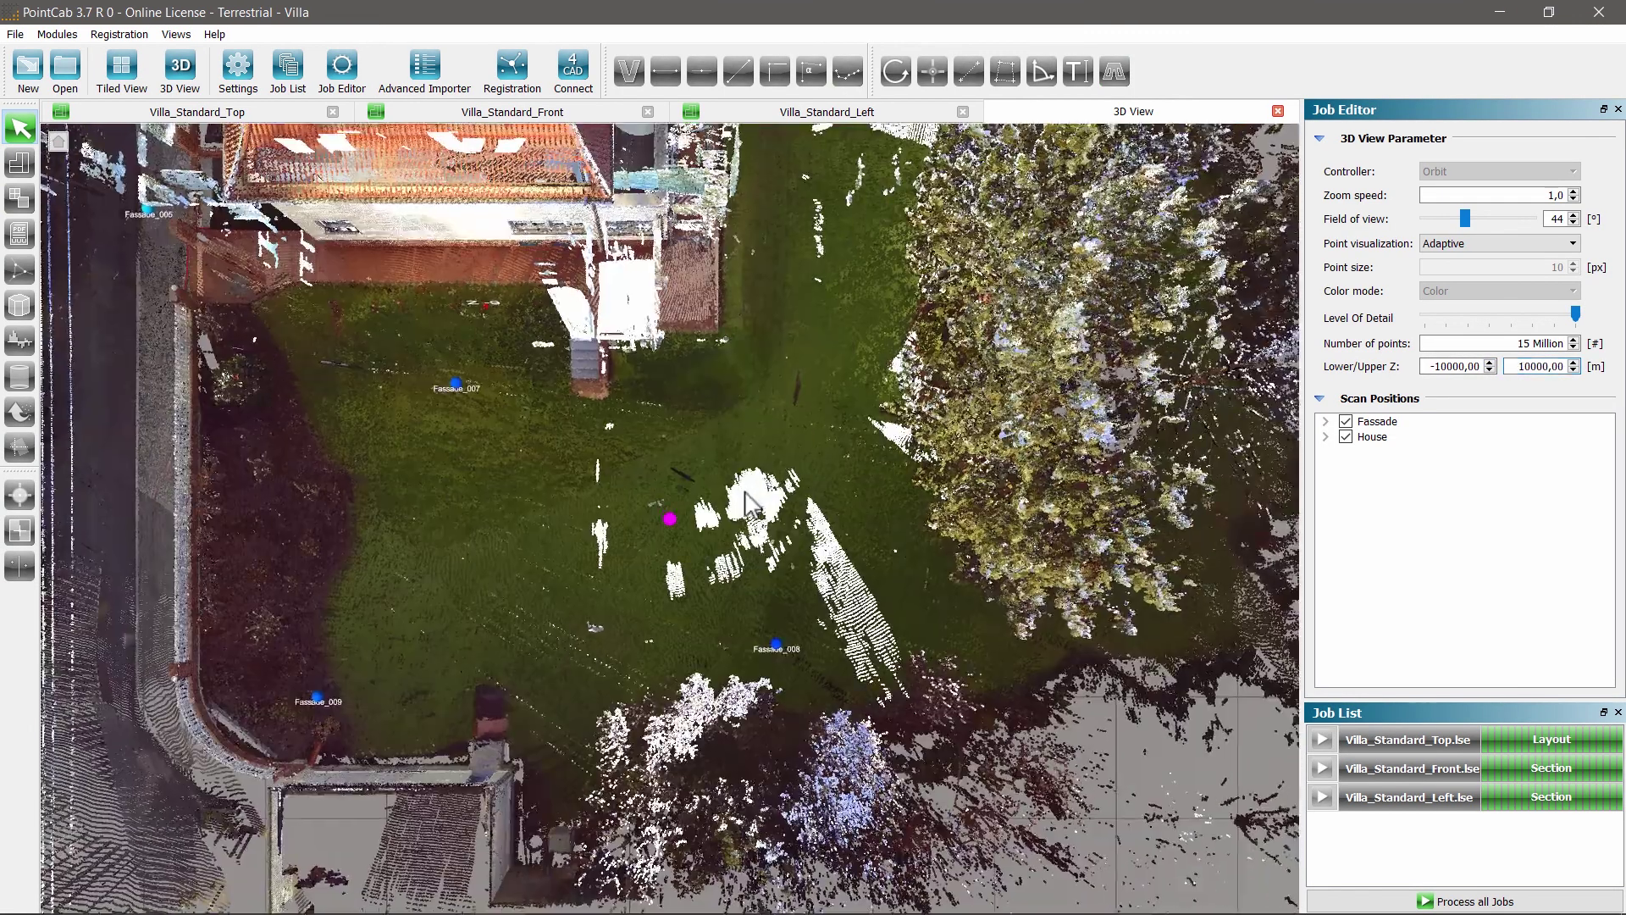
scroll(748, 502, "down", 3)
left_click_drag(748, 502, 740, 485)
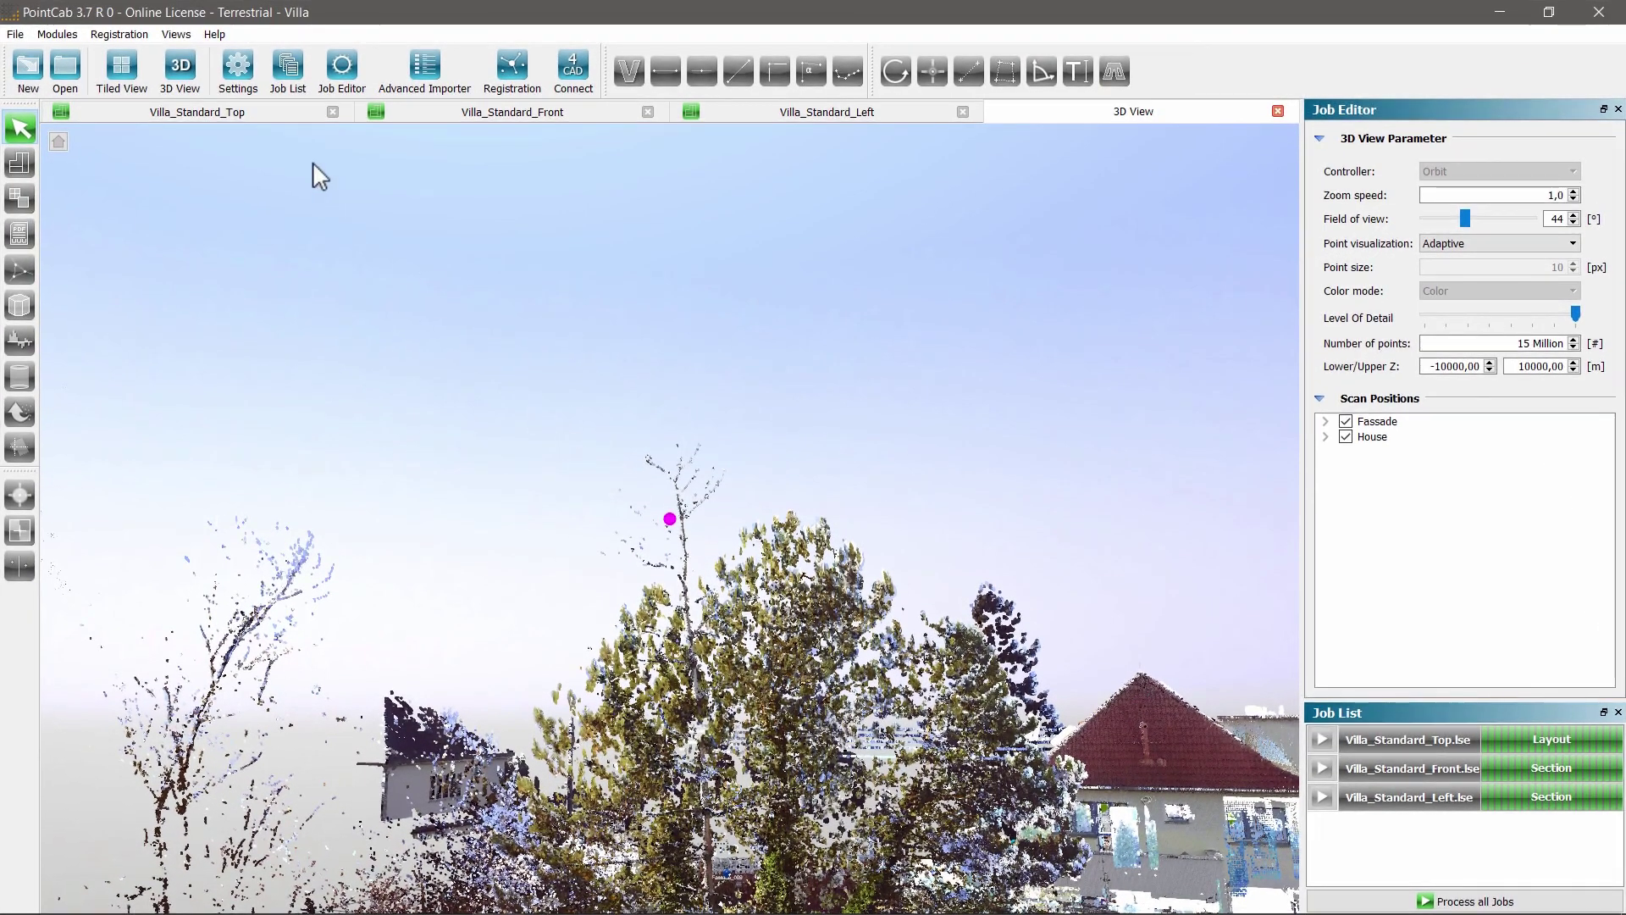
left_click(238, 72)
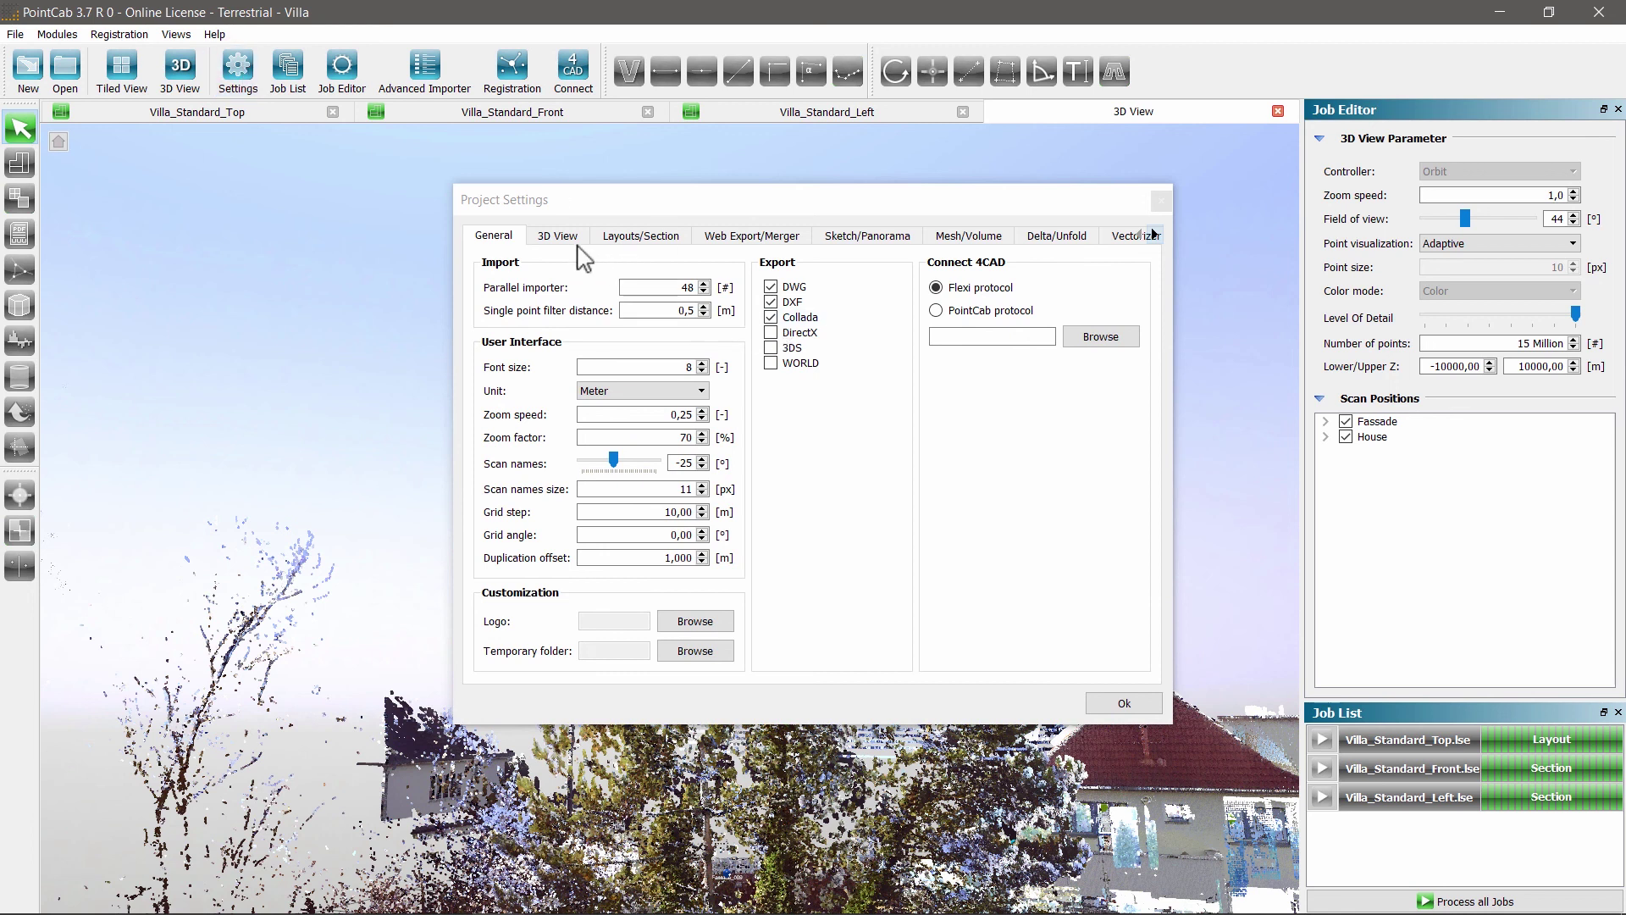
left_click(559, 236)
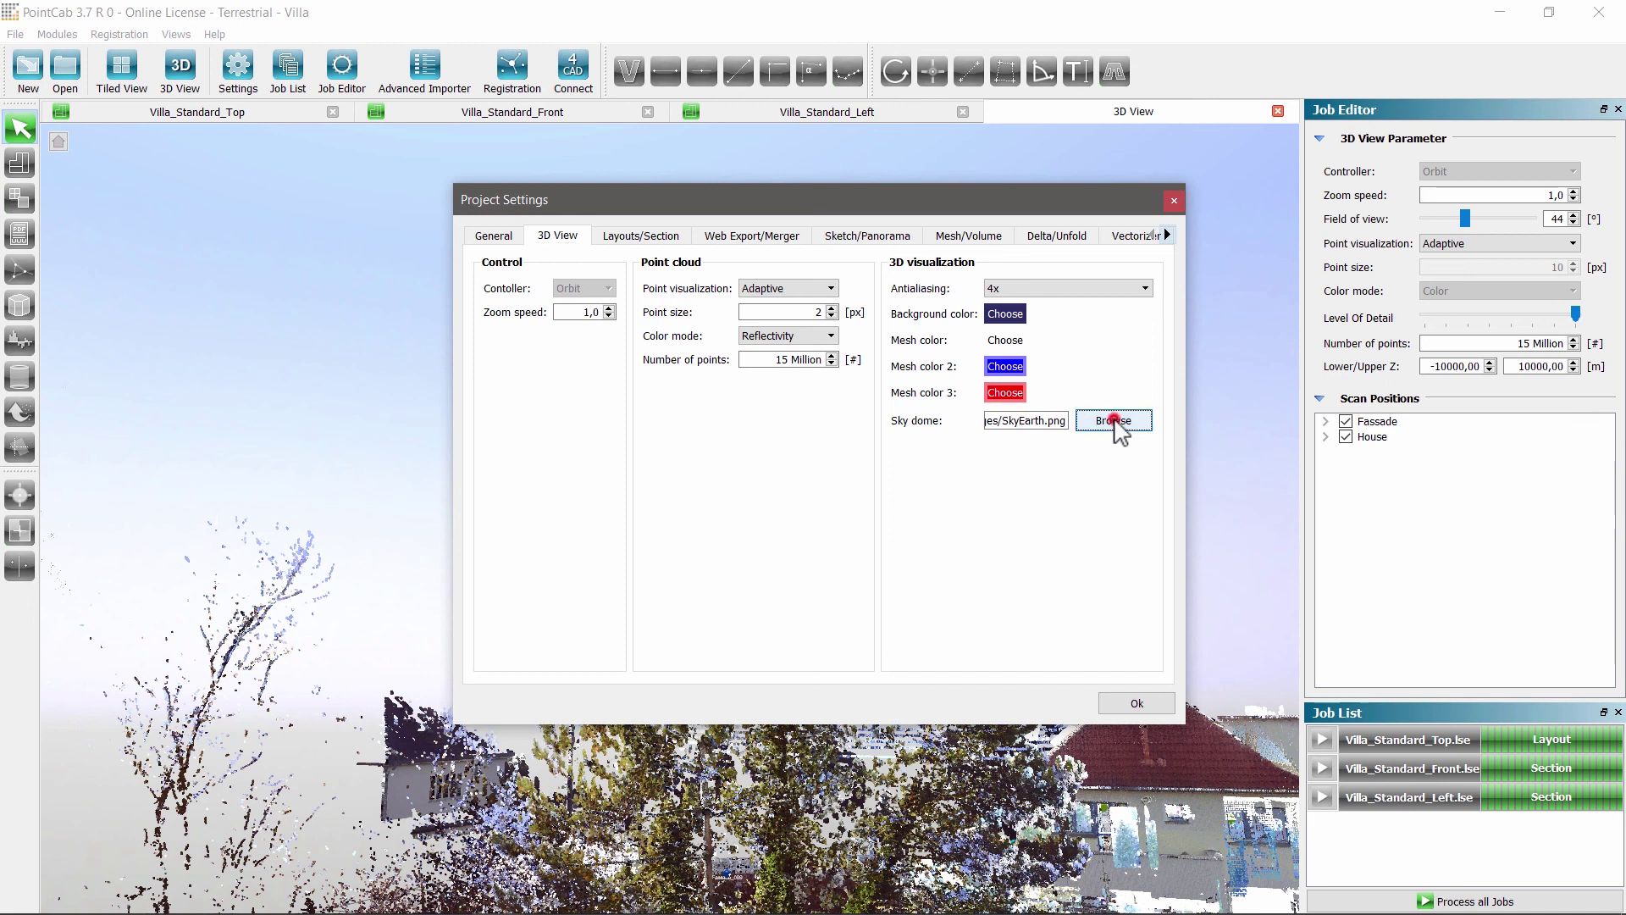
left_click(1116, 424)
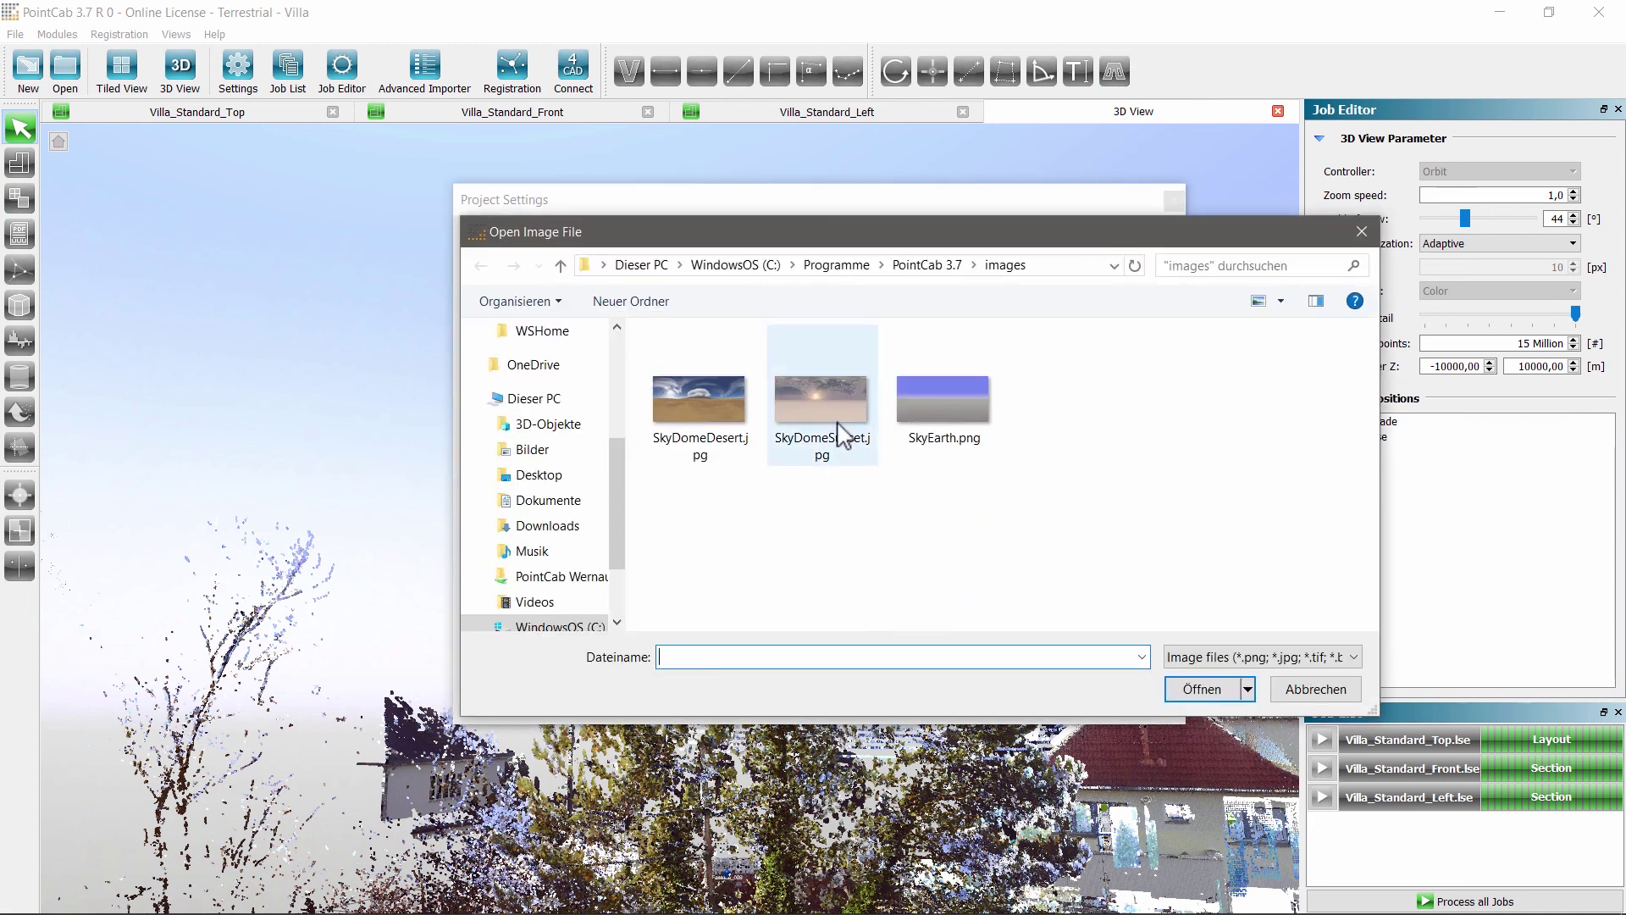
left_click(826, 405)
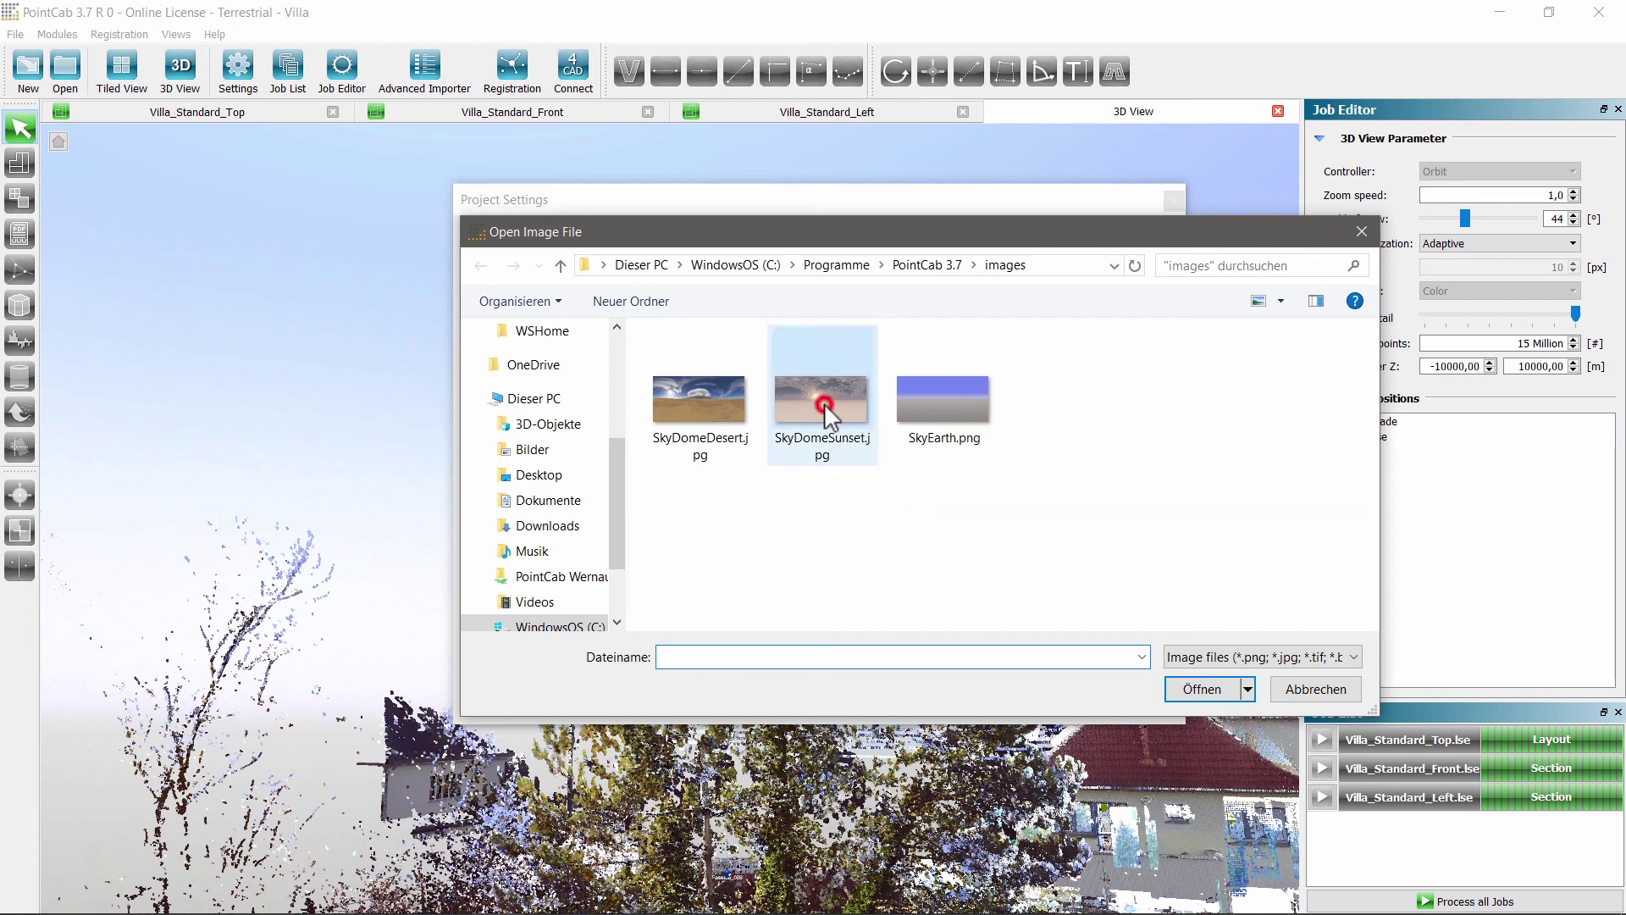
left_click(722, 404)
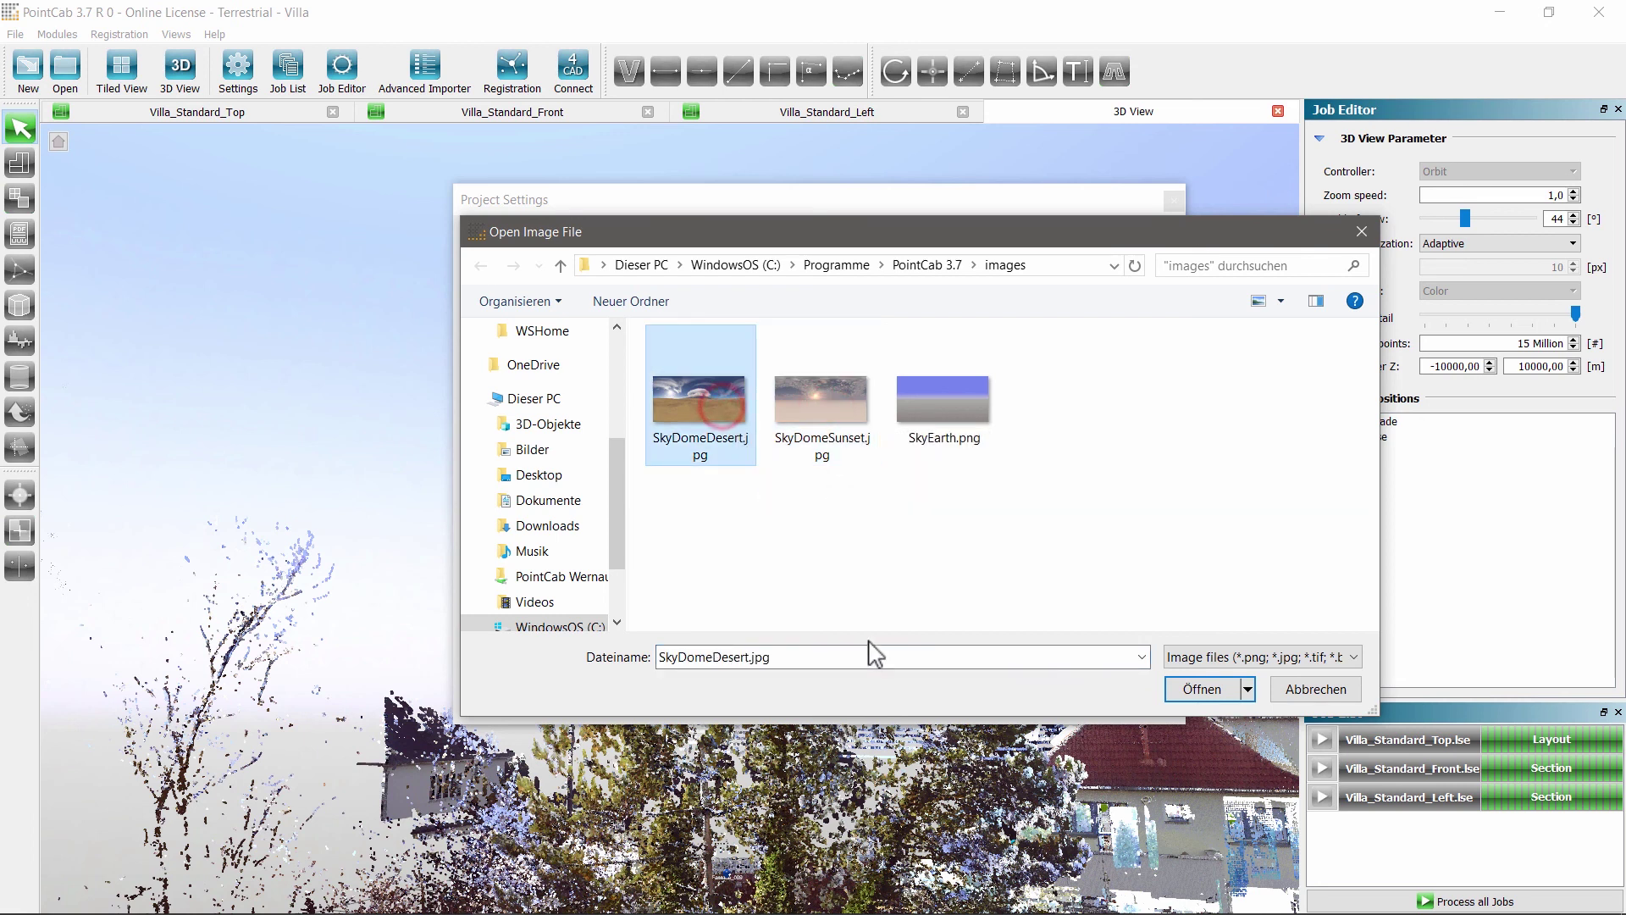